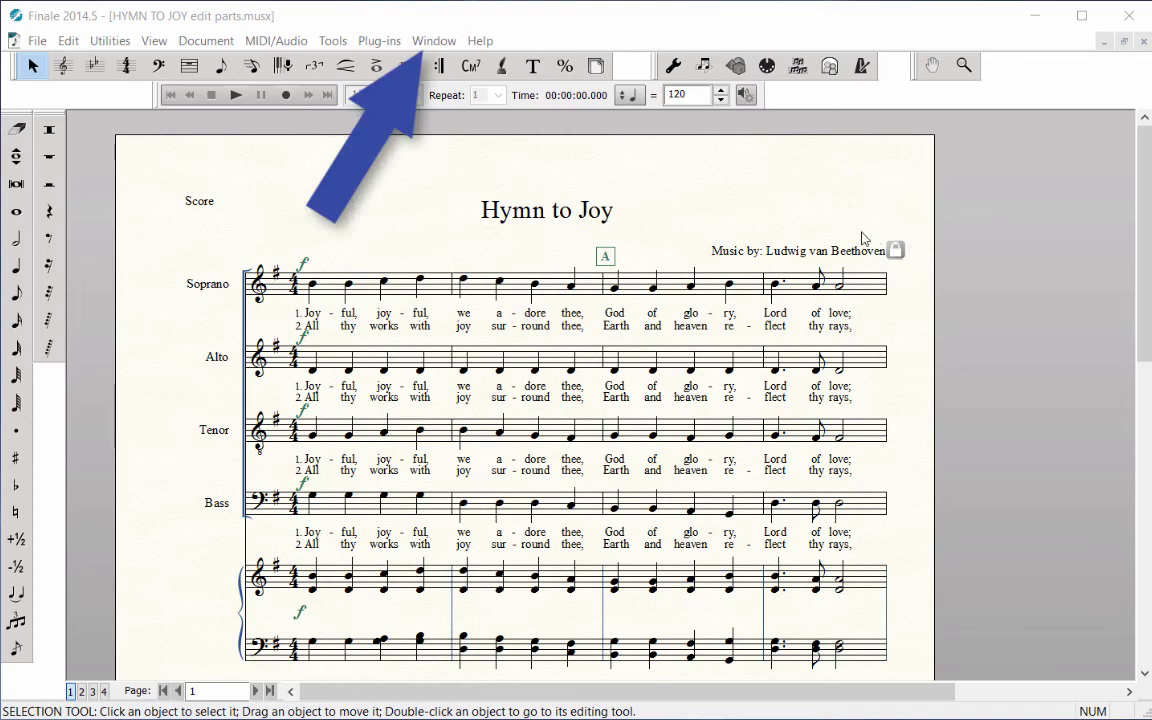
Open the Window menu to reveal Score Manager at the top of the list
click(448, 43)
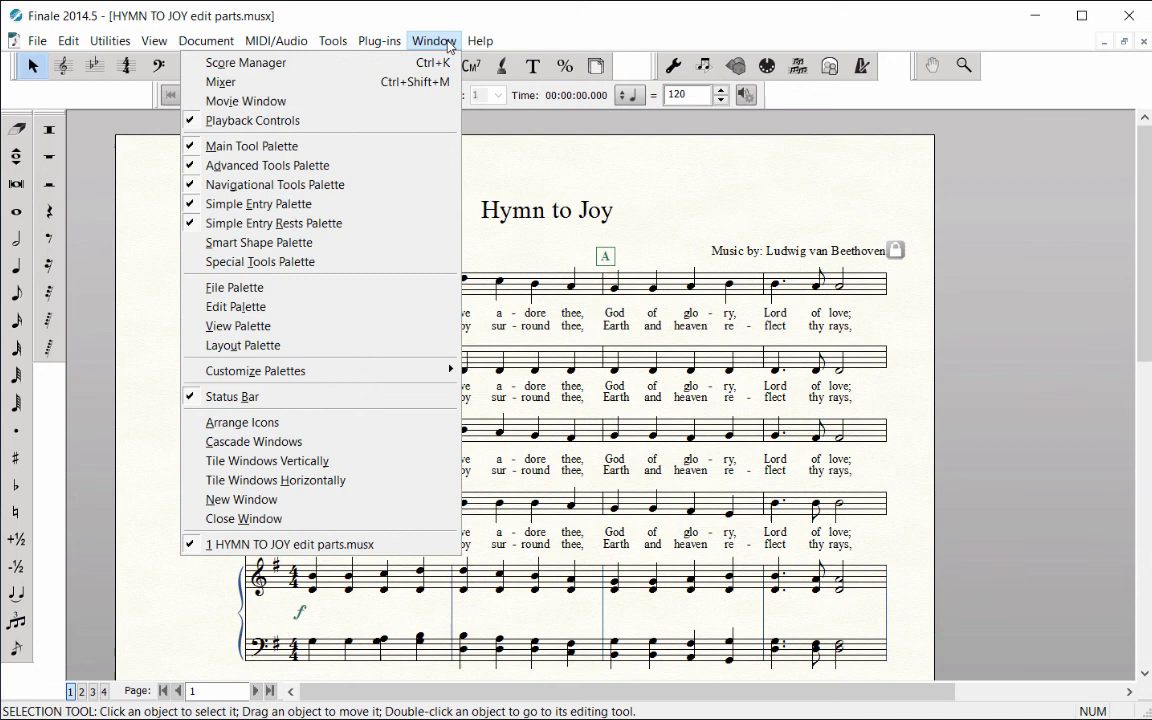
Open the Score Manager, showing File Info for Hymn to Joy, and return to the selection tool
click(384, 66)
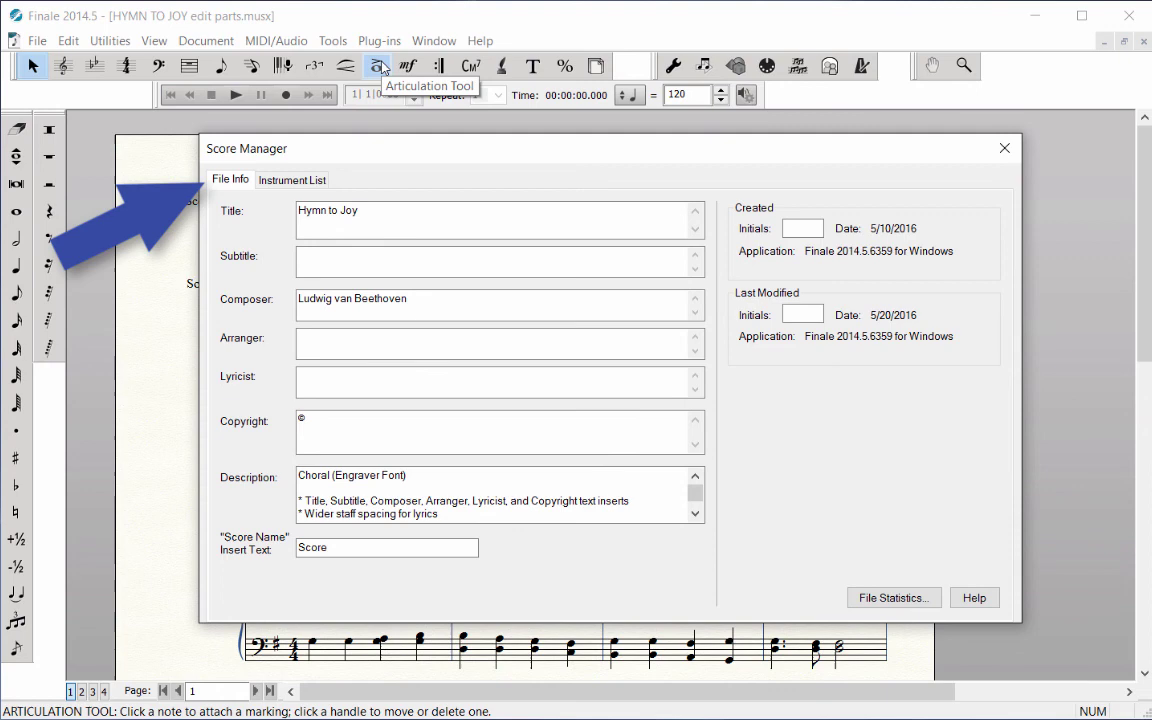
key(Escape)
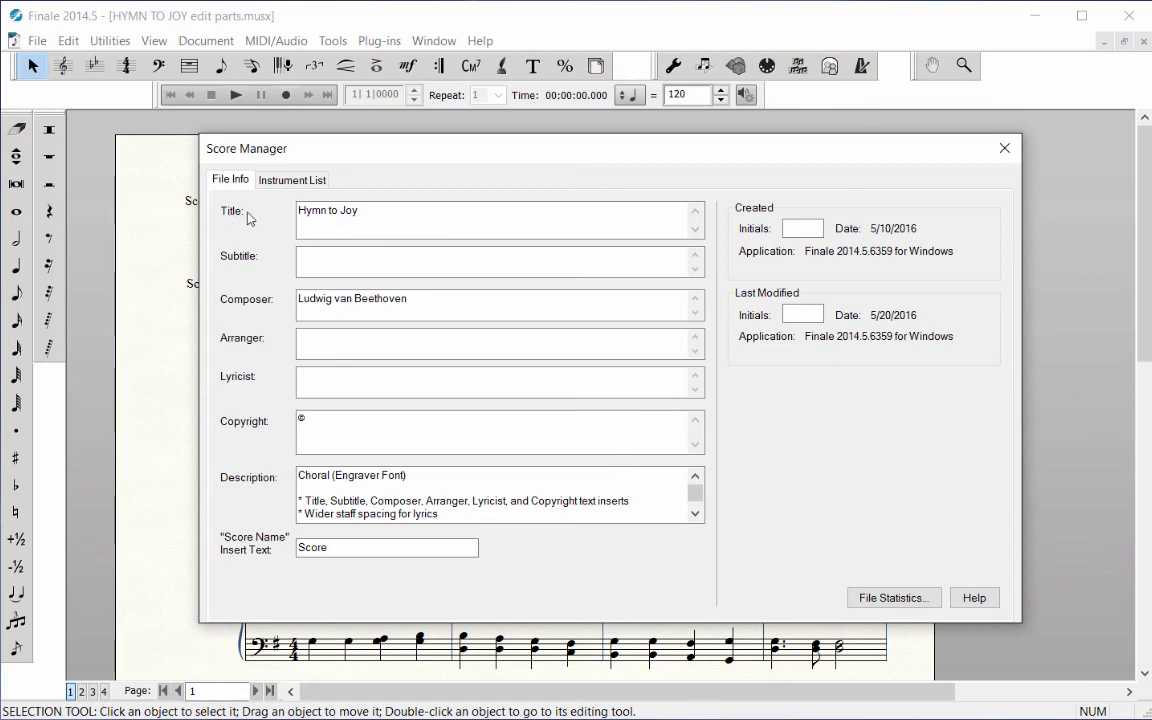
click(295, 180)
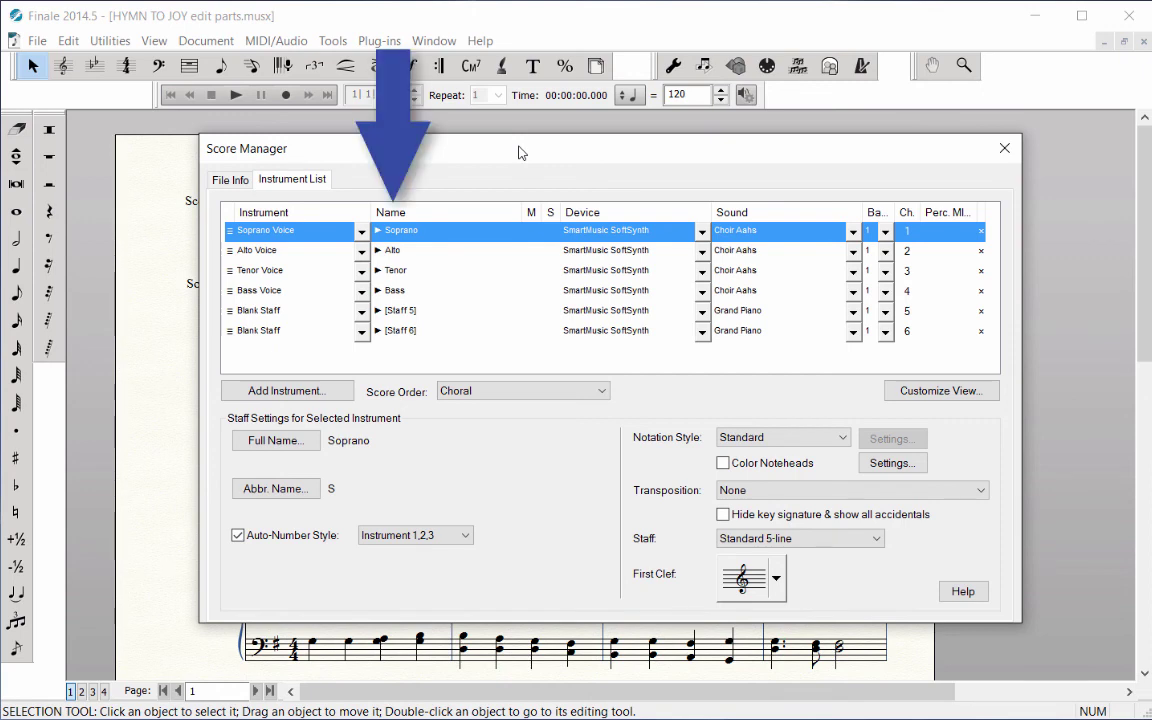
click(533, 232)
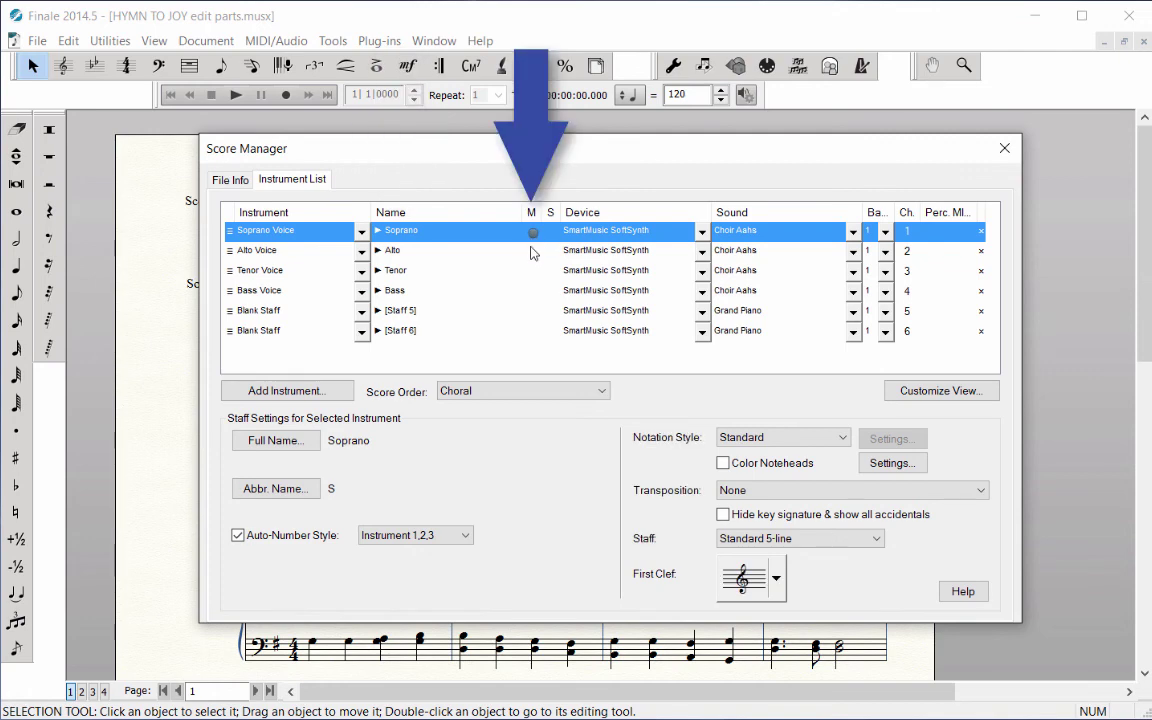
click(533, 232)
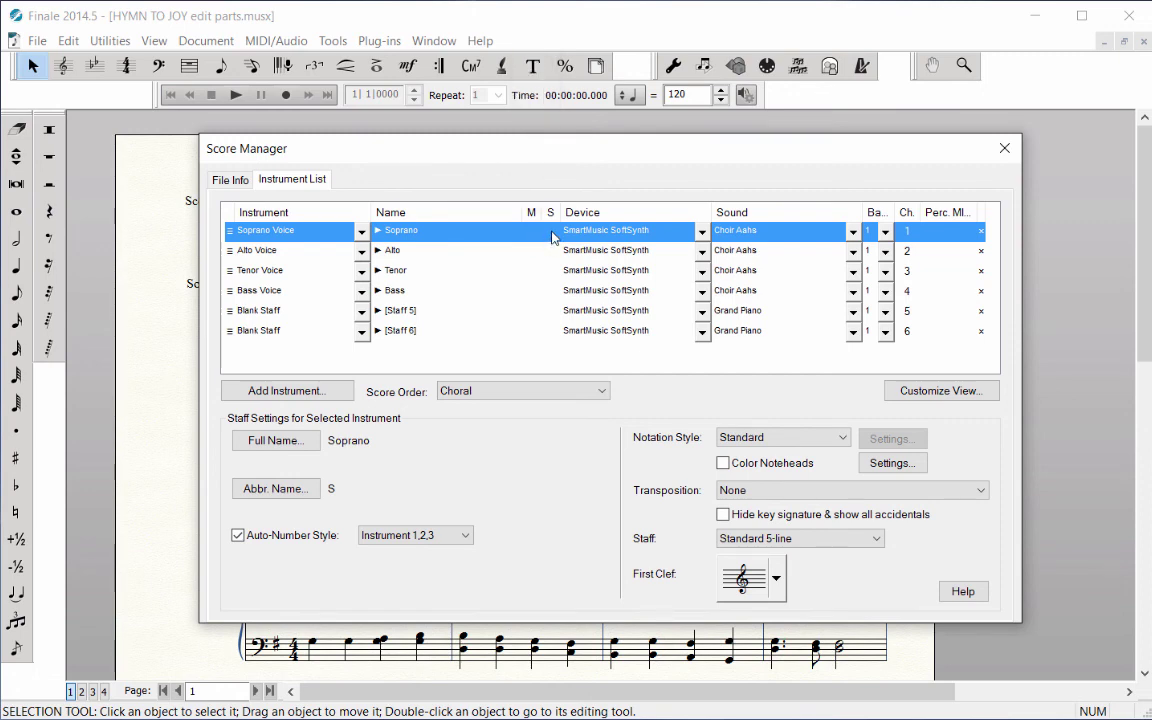
click(552, 232)
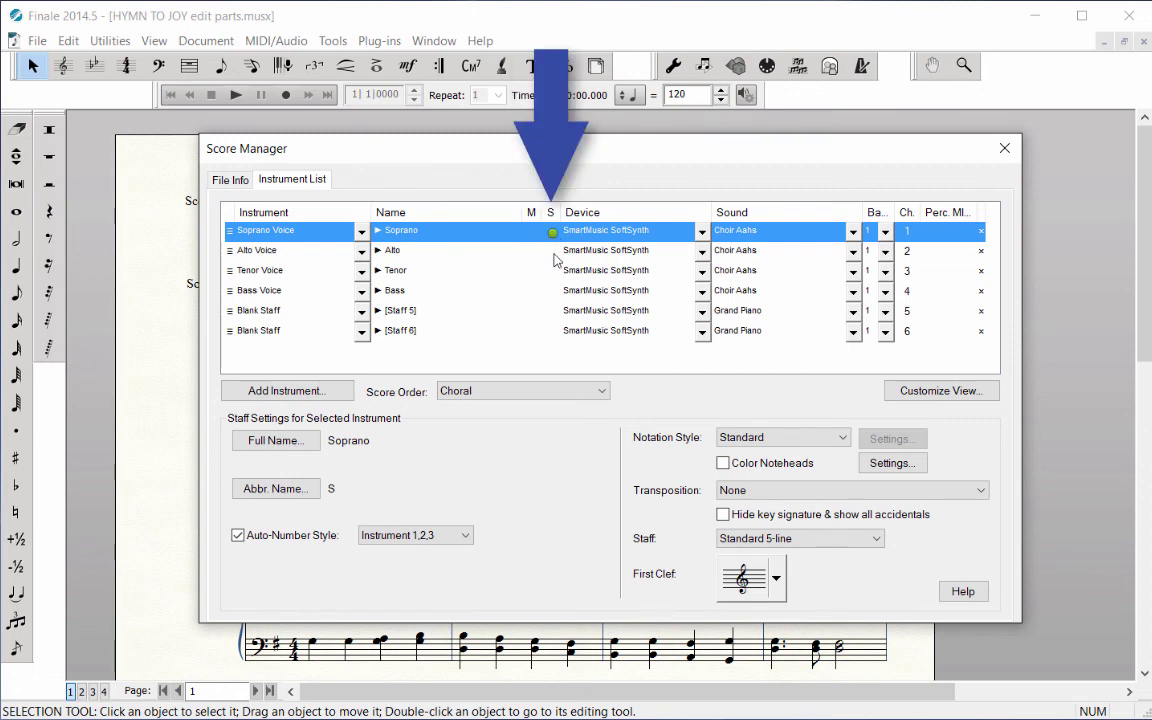
click(552, 239)
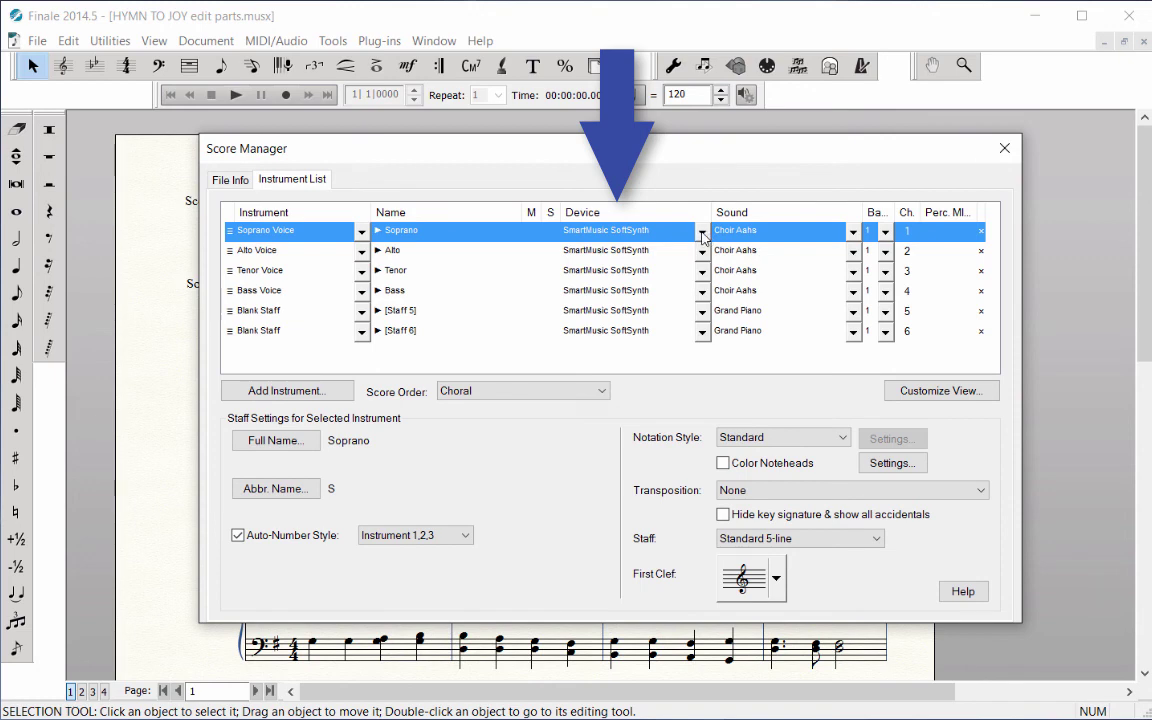
Review the Soprano device and sound lists, keeping SmartMusic SoftSynth and Choir Aahs
click(702, 232)
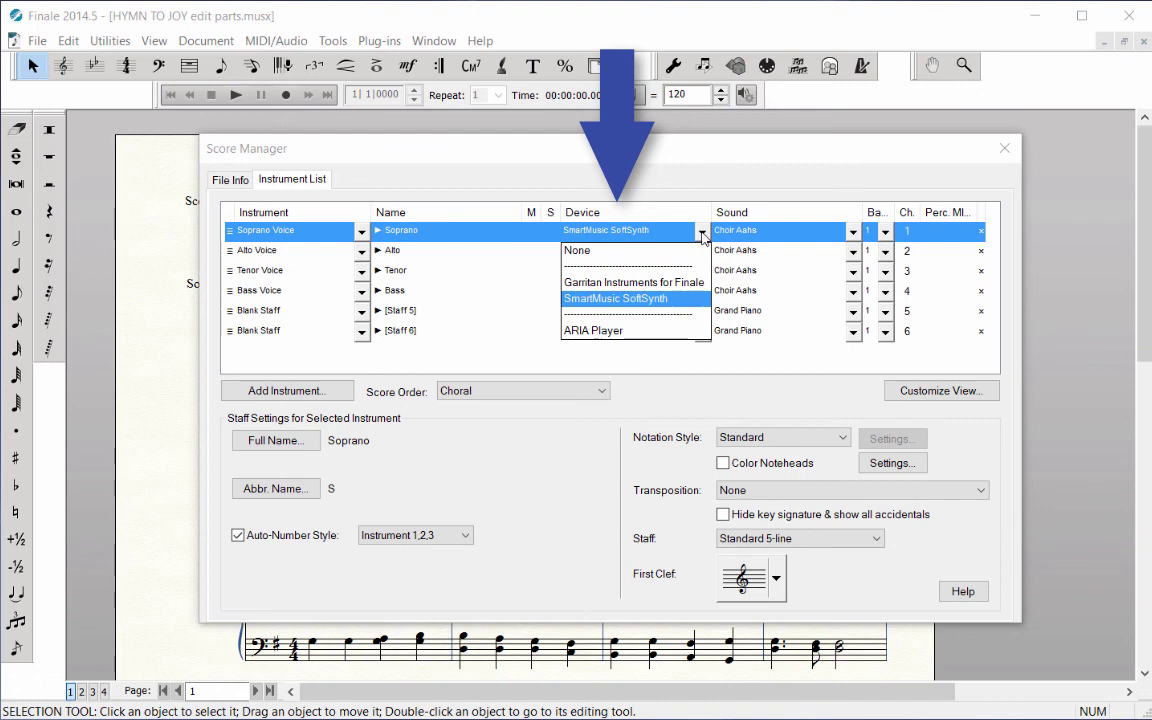
click(702, 231)
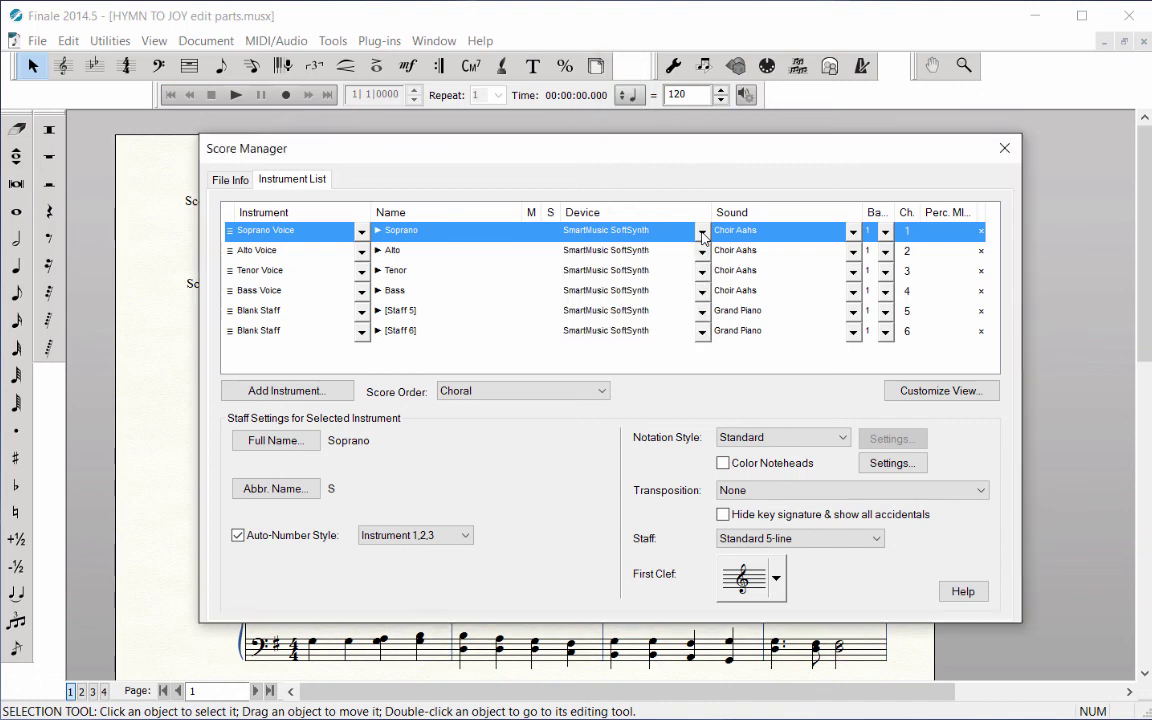
click(853, 233)
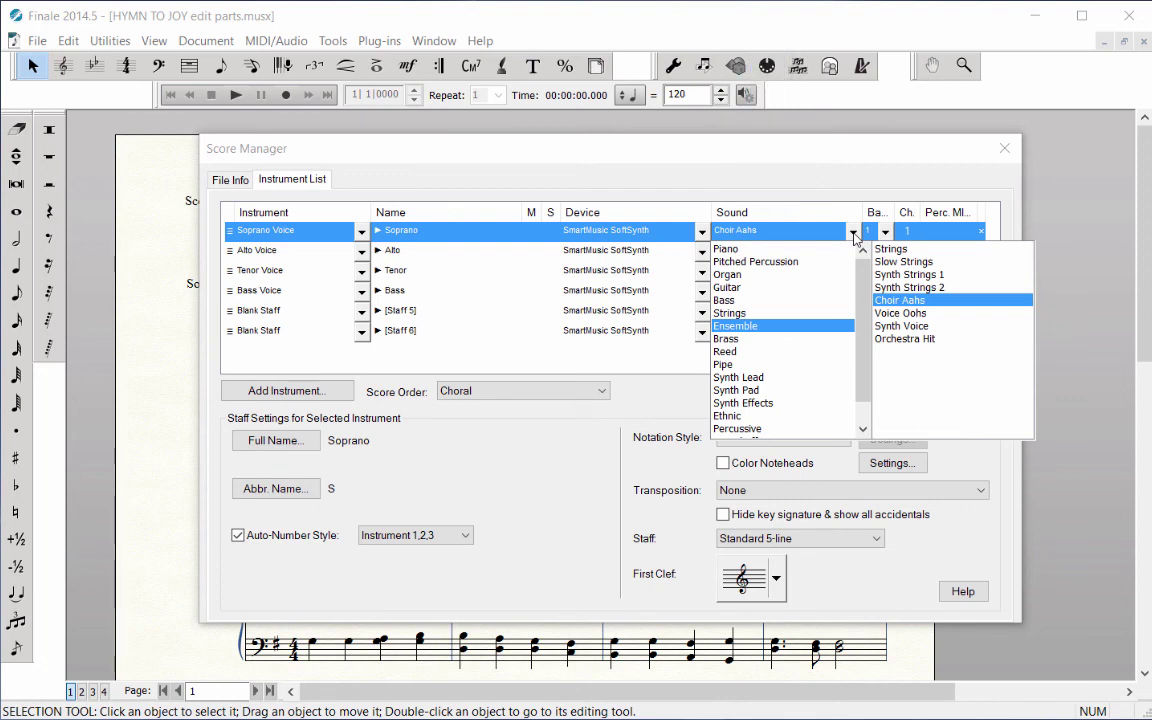
click(847, 177)
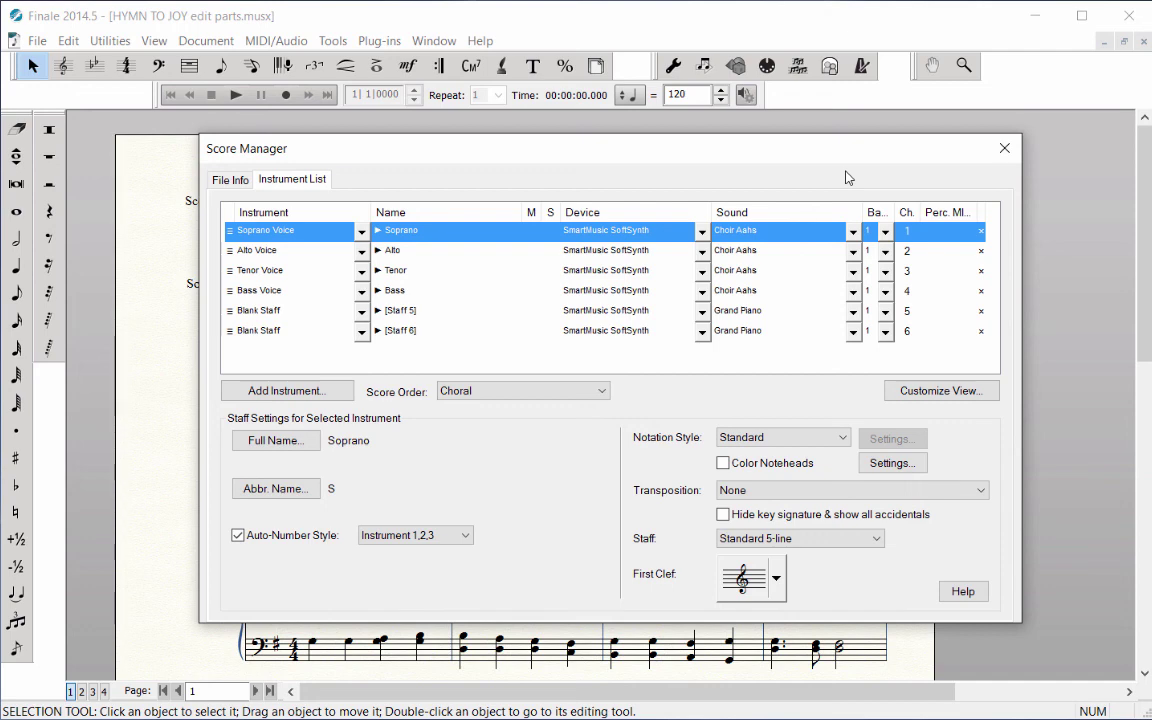
Change the Soprano staff's sound to Piano > Grand Piano and deselect the row
click(703, 233)
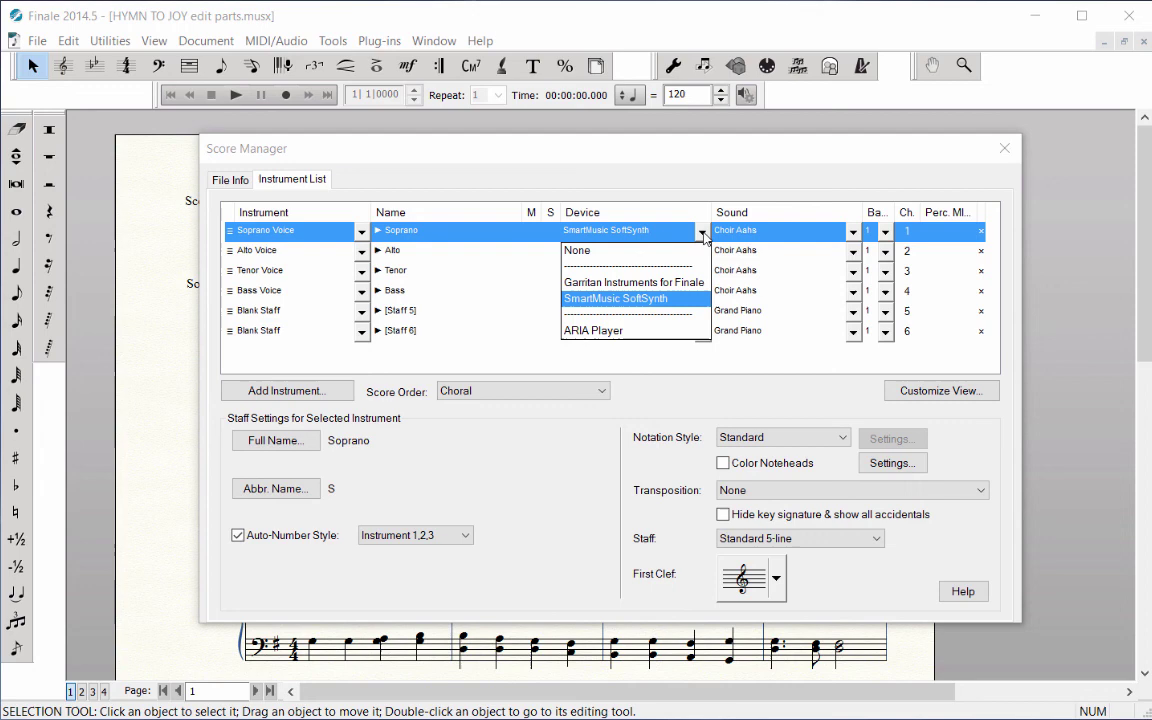
click(703, 233)
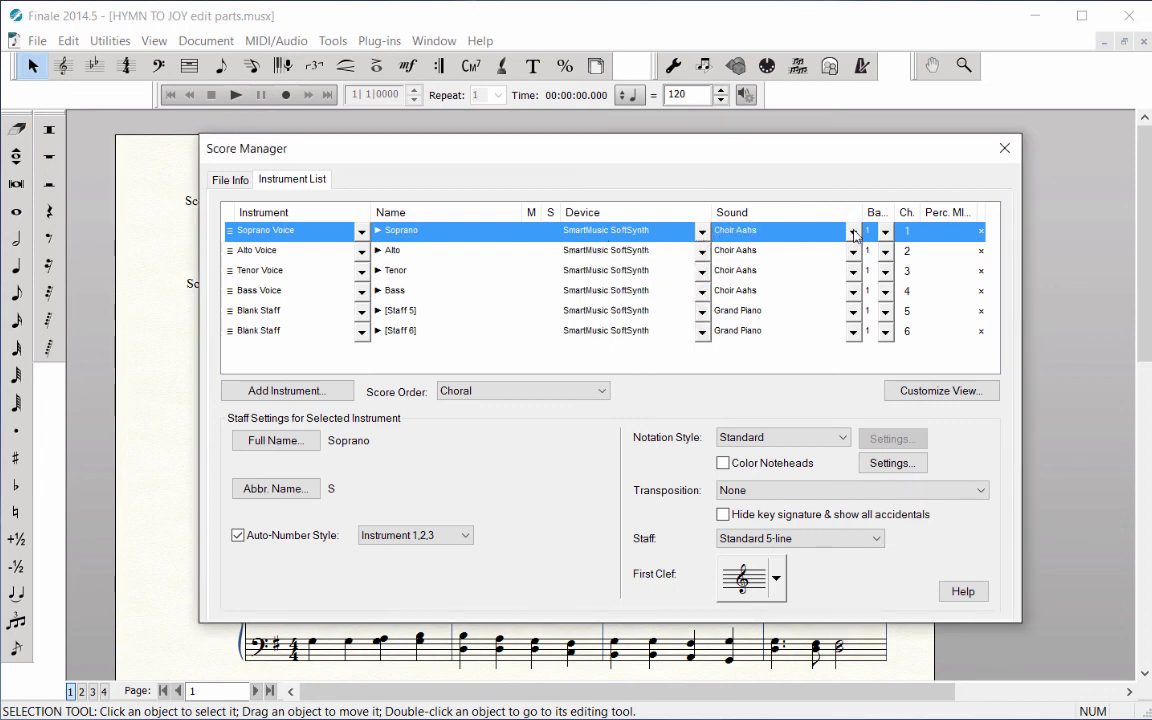
click(853, 232)
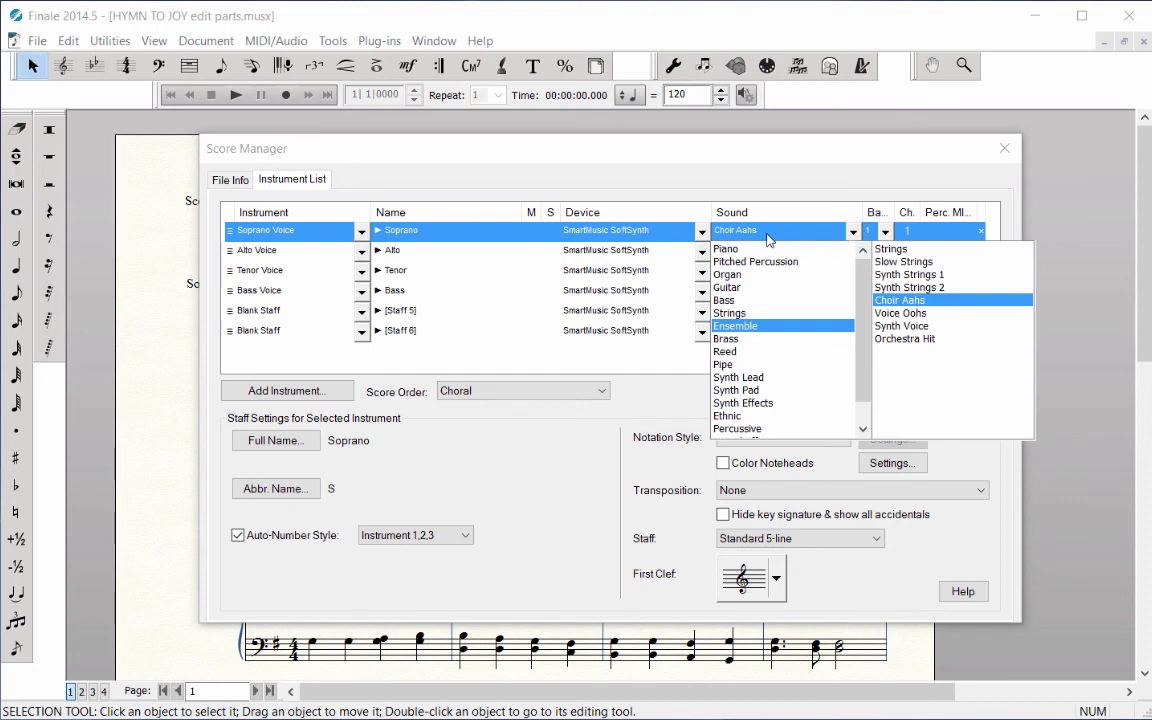
mouse_move(733, 252)
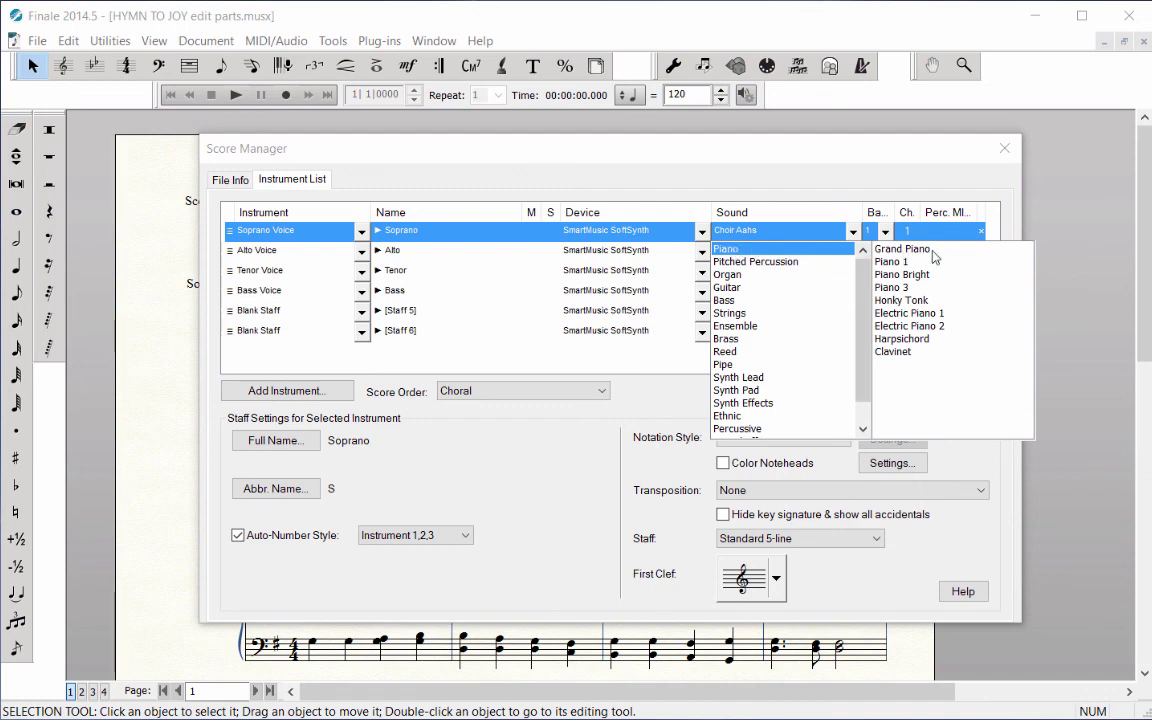
click(918, 250)
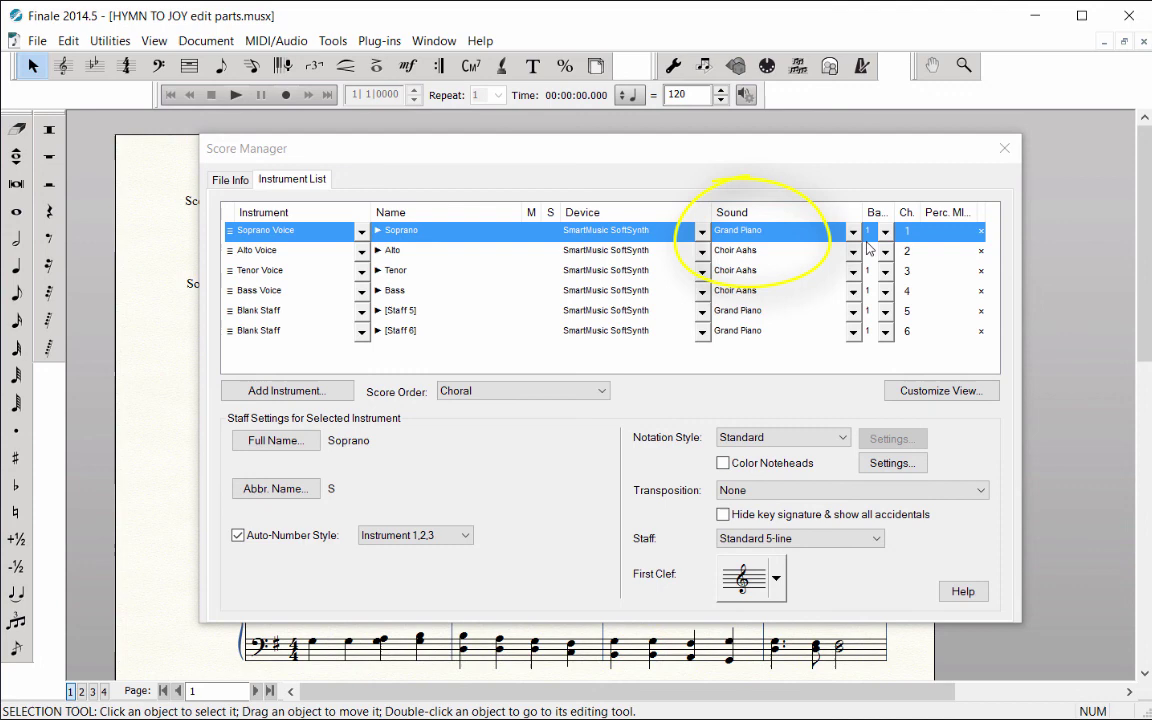
click(827, 361)
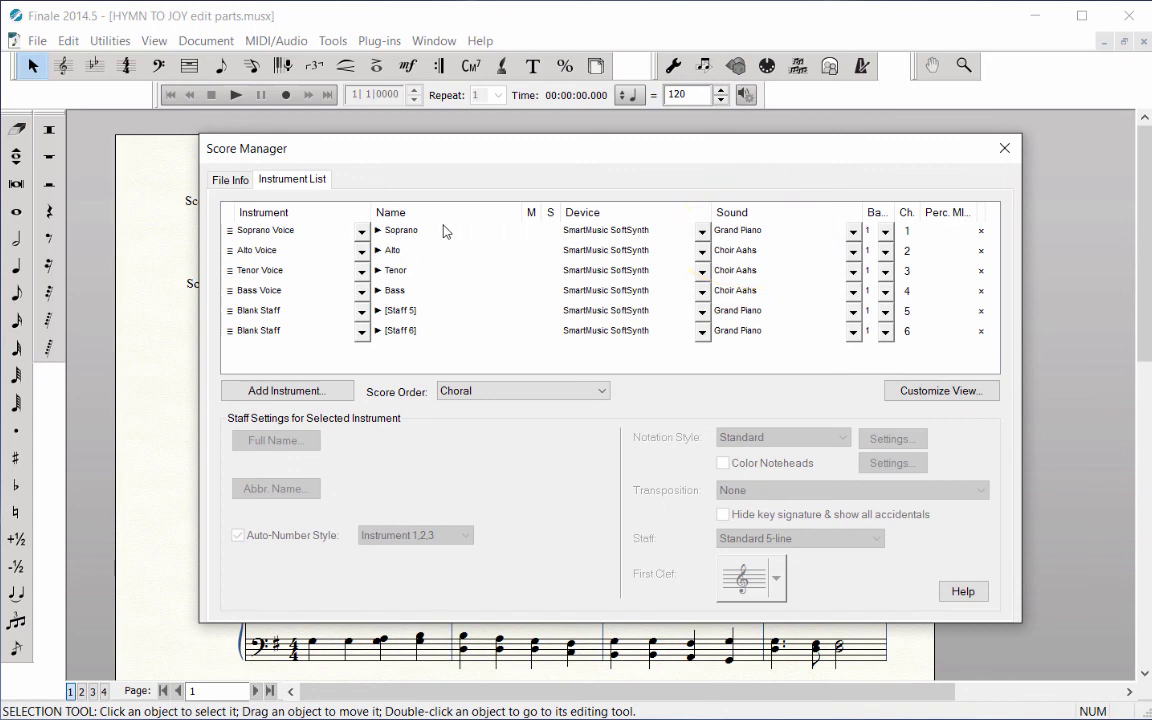
click(379, 231)
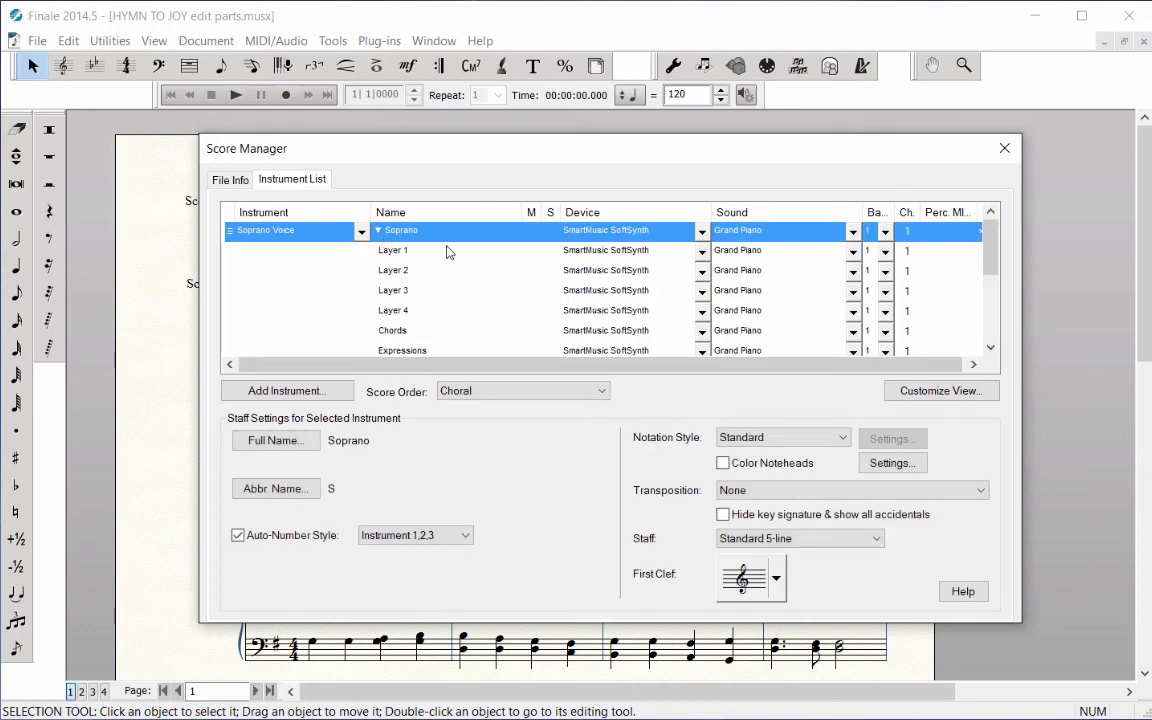
click(379, 232)
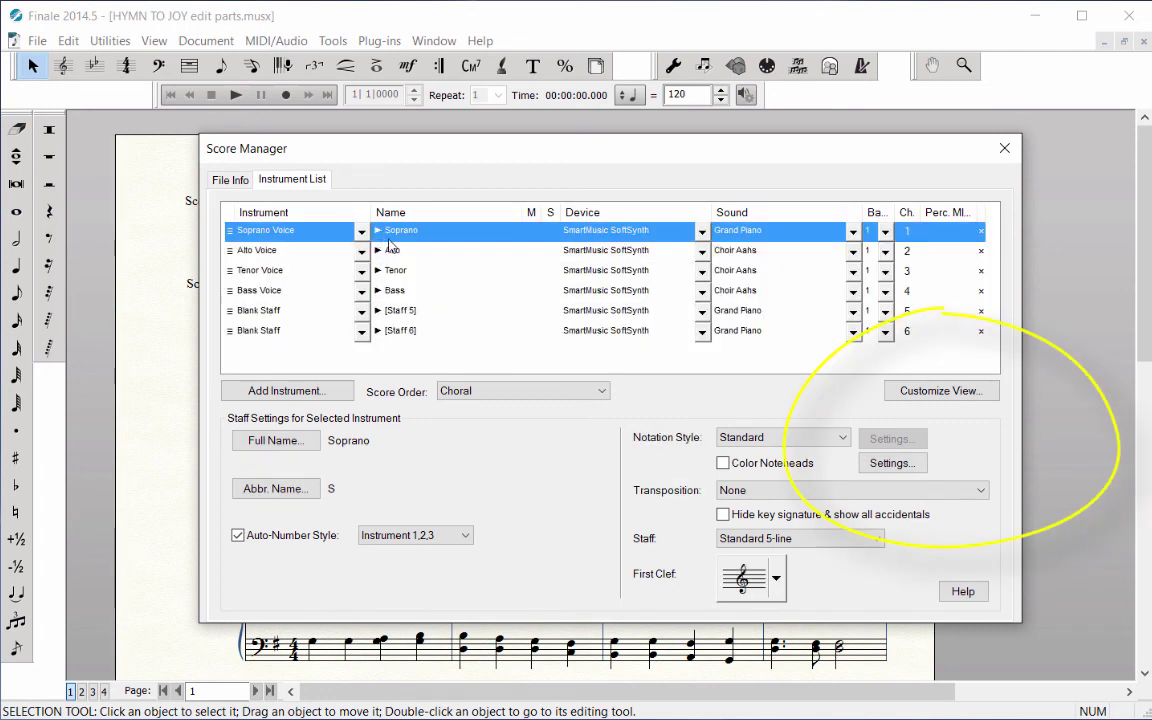
click(990, 395)
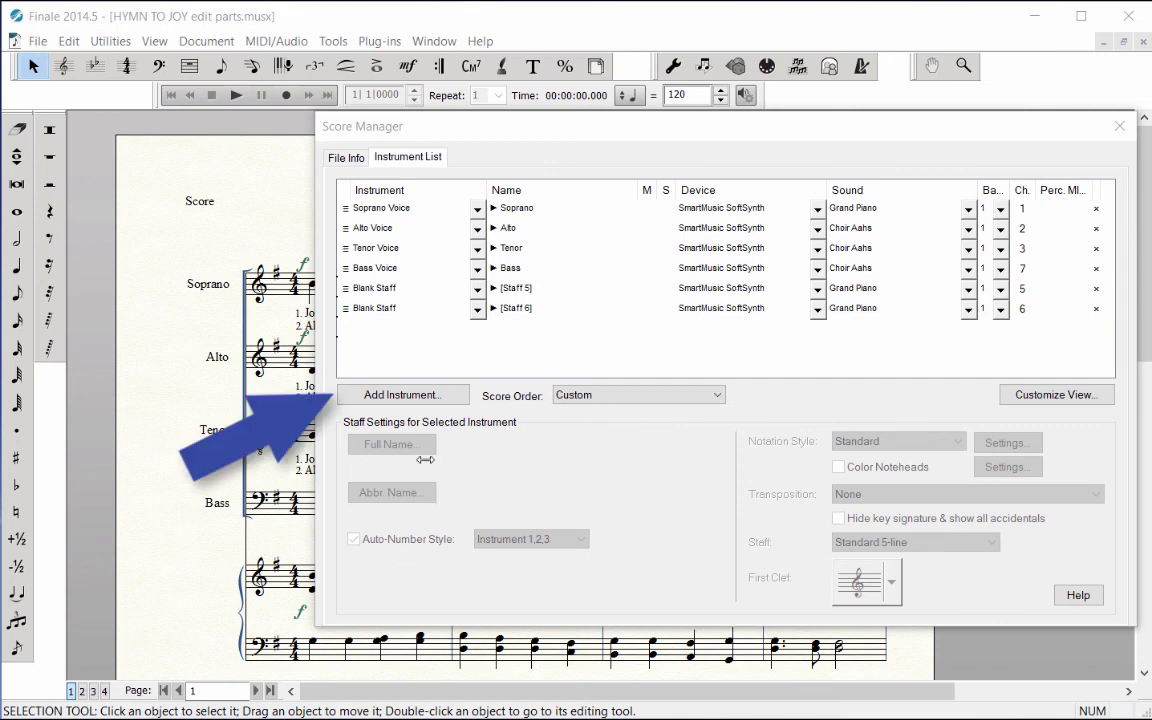
click(447, 395)
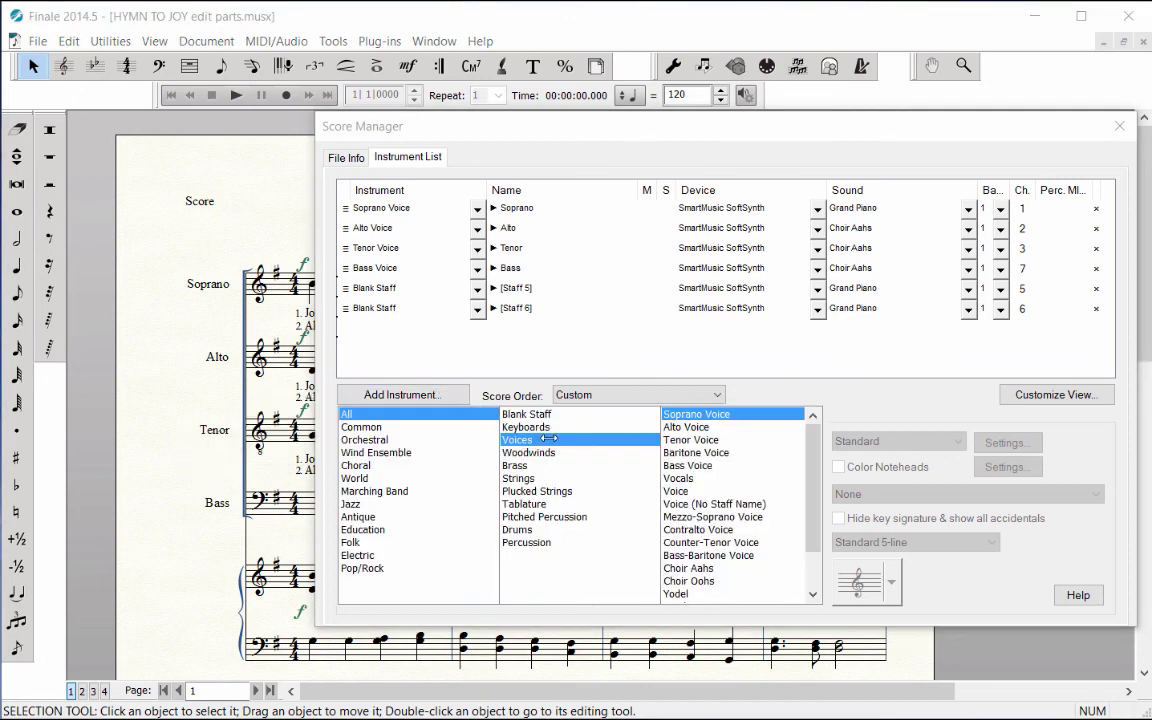
double_click(688, 465)
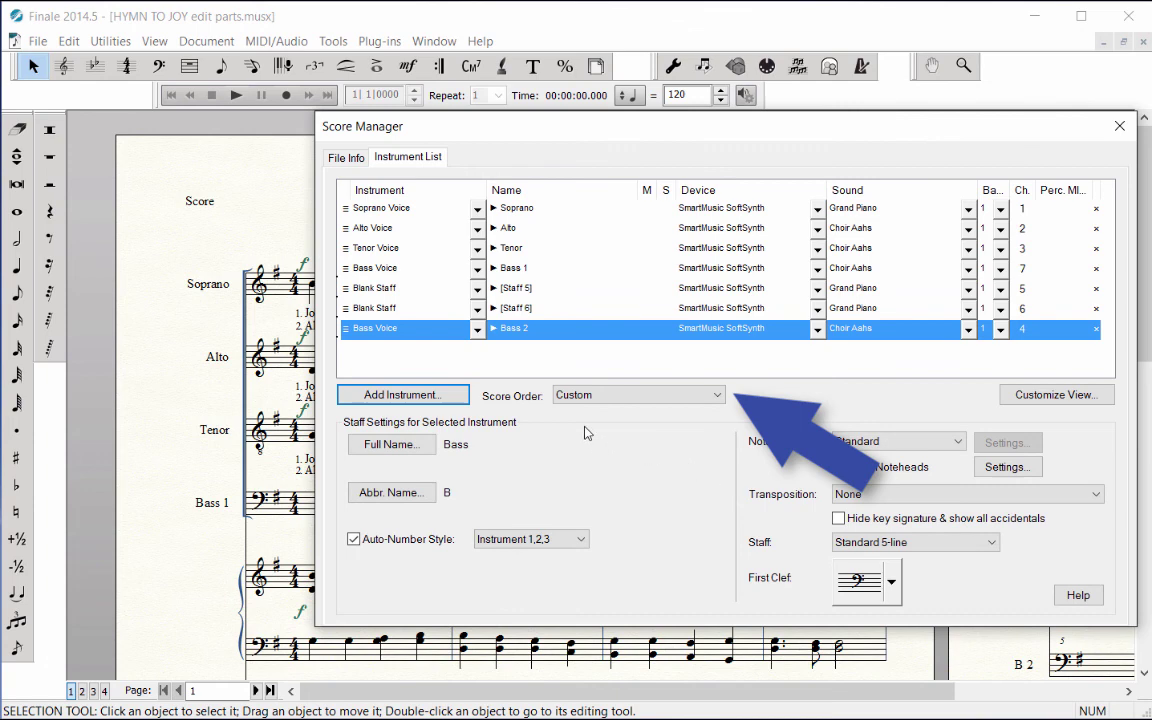
click(719, 398)
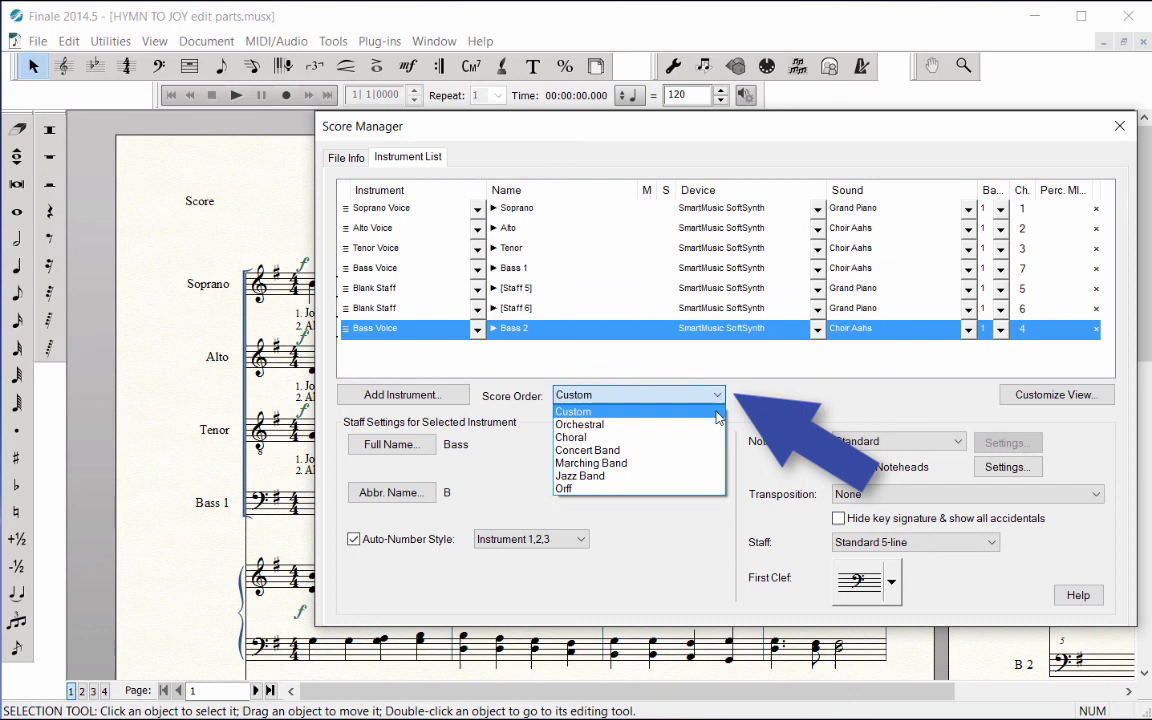
click(575, 437)
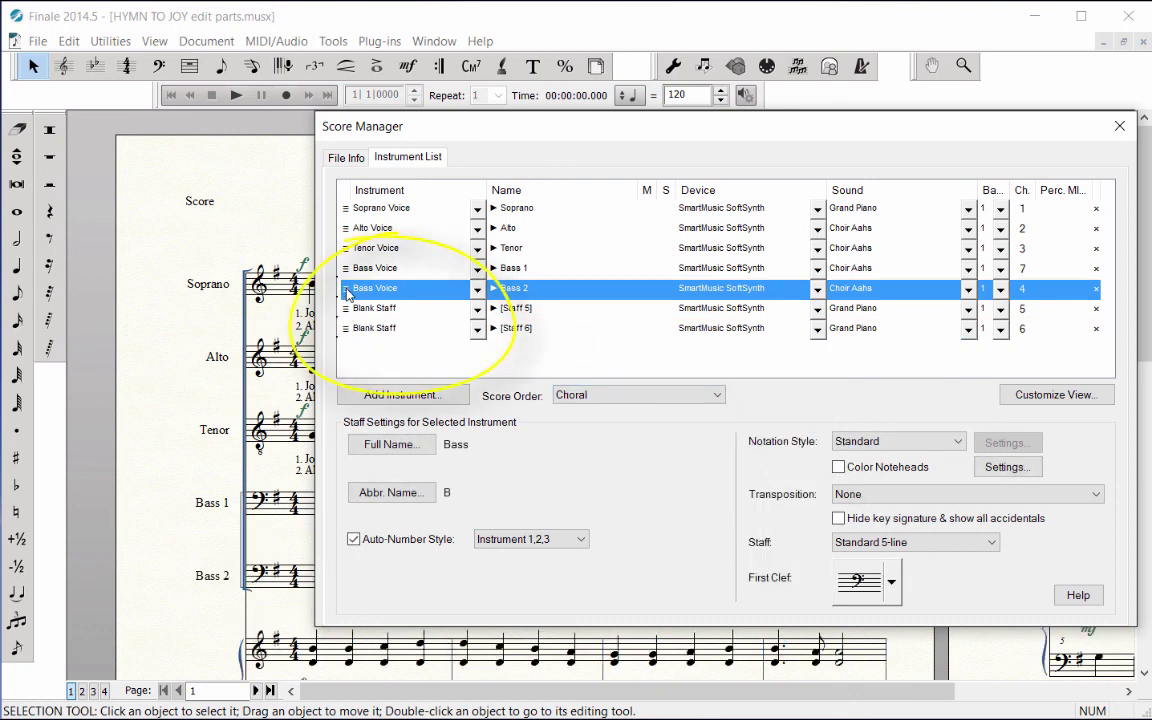
mouse_move(345, 290)
mouse_down()
mouse_move(345, 345)
mouse_move(347, 282)
mouse_up()
click(378, 359)
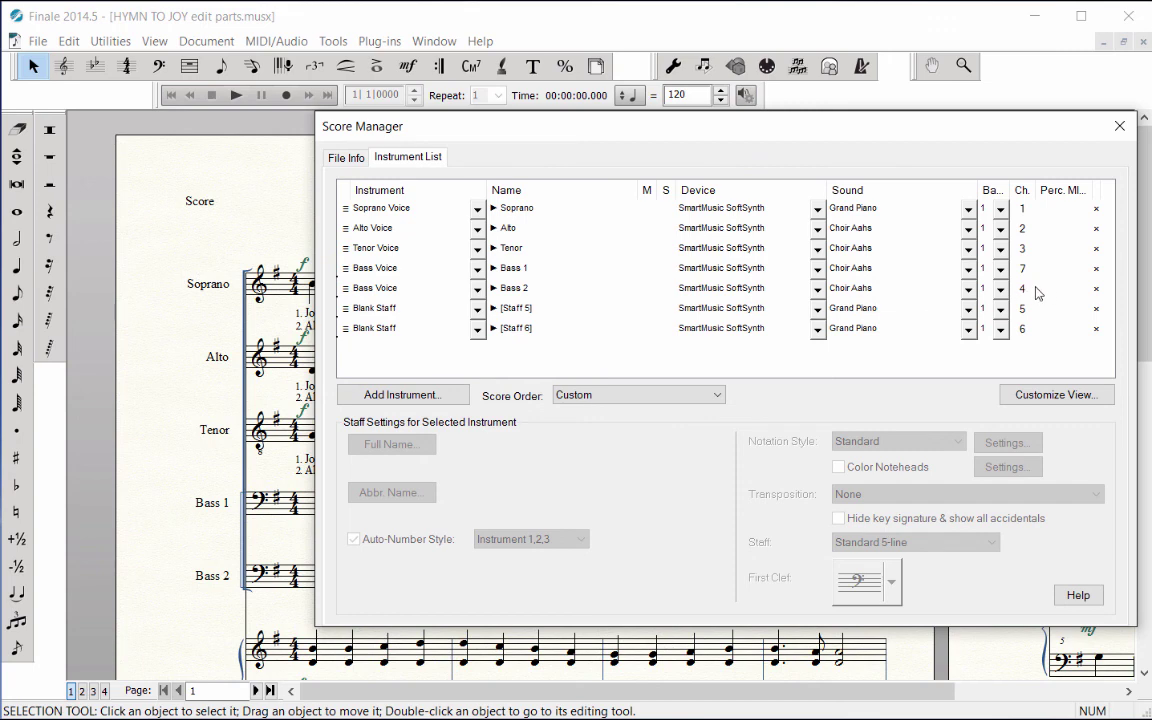
click(1097, 290)
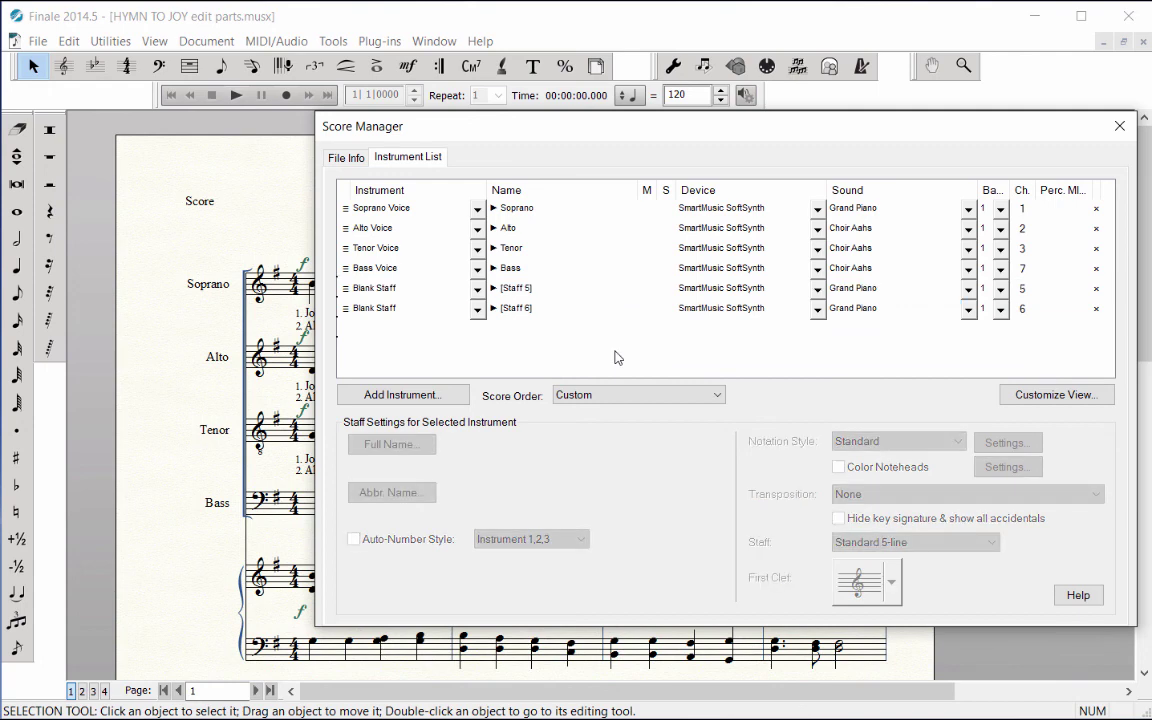
Confirm Soprano's full name 'Soprano', abbreviation 'S' and Instrument 1,2,3 numbering style
click(348, 208)
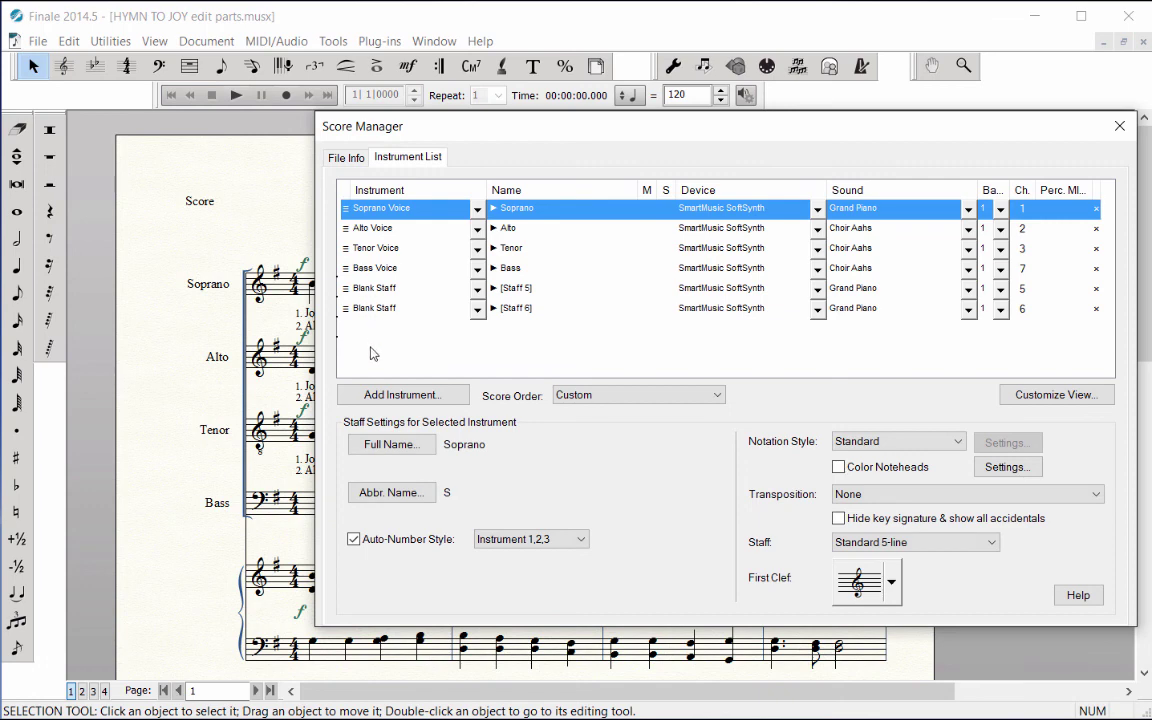
click(385, 446)
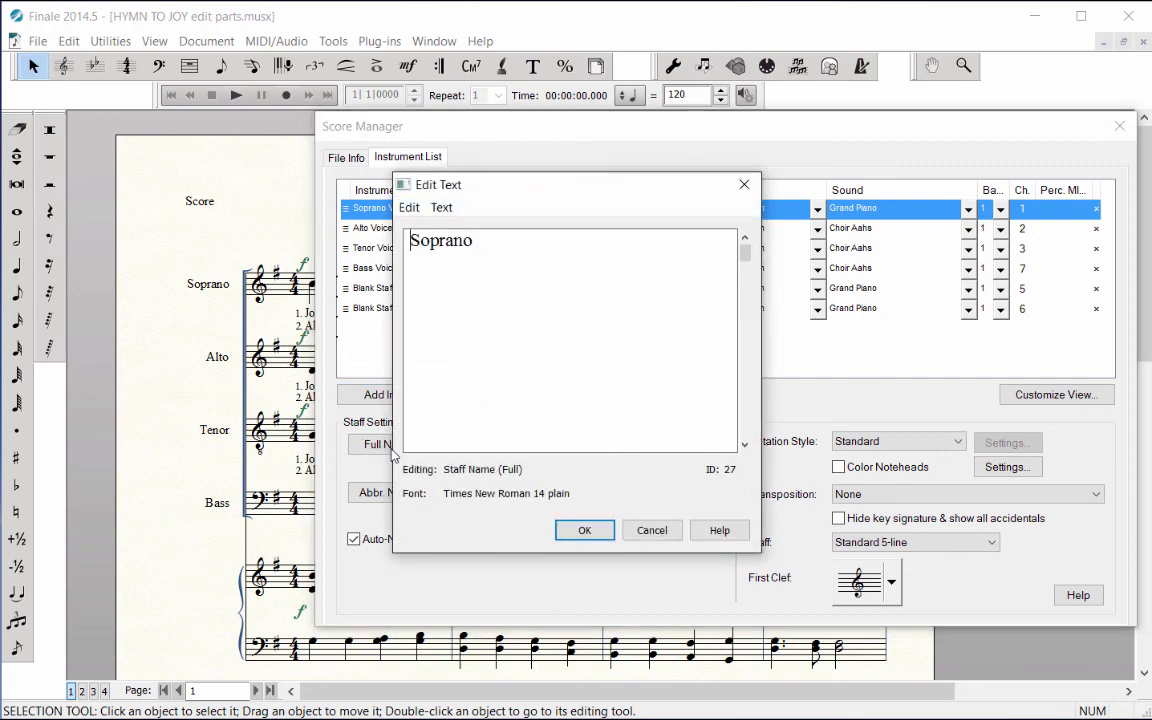
click(585, 530)
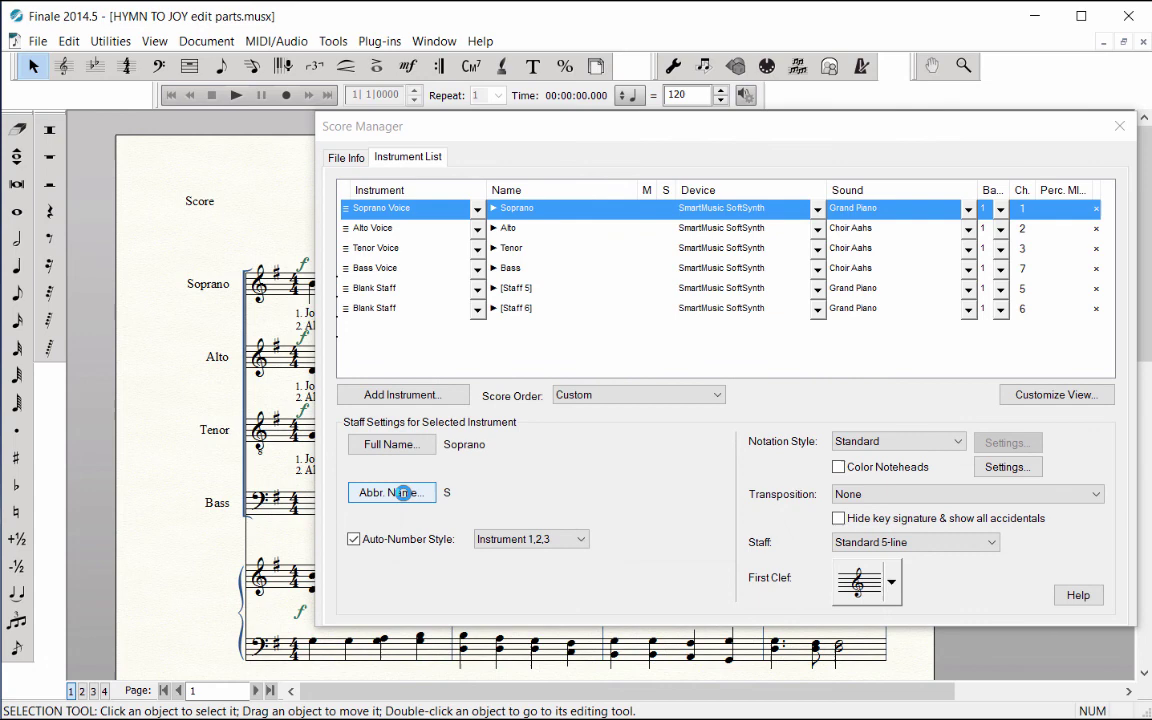
click(404, 492)
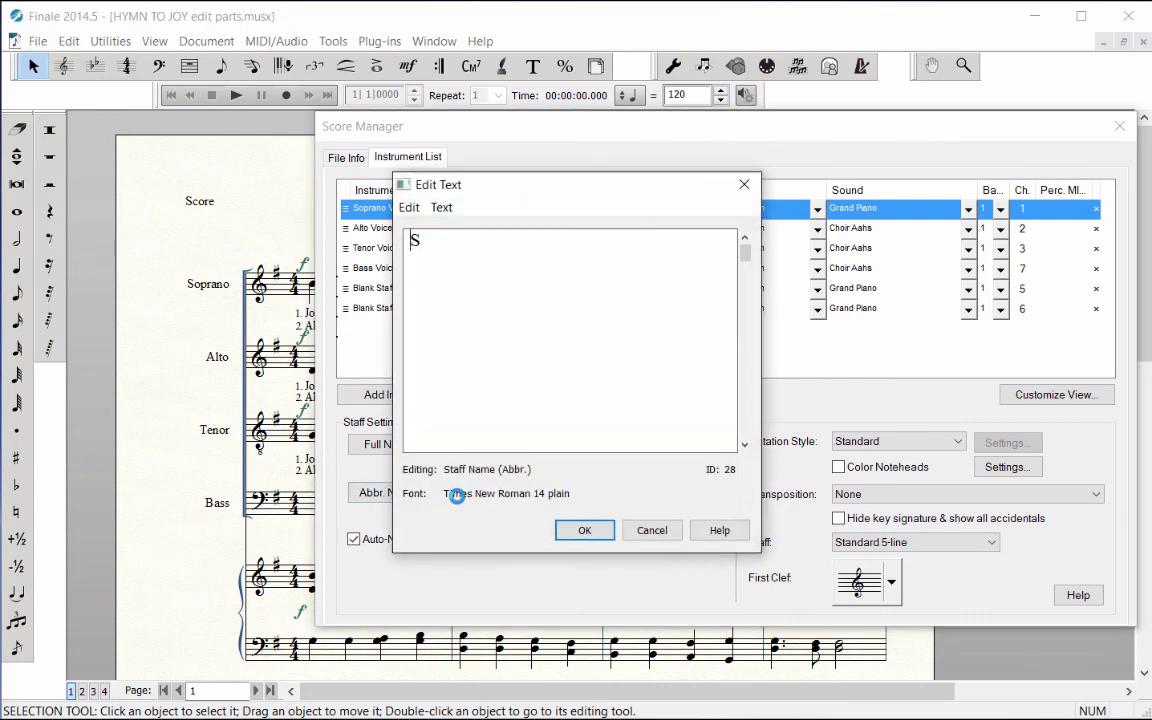
click(585, 530)
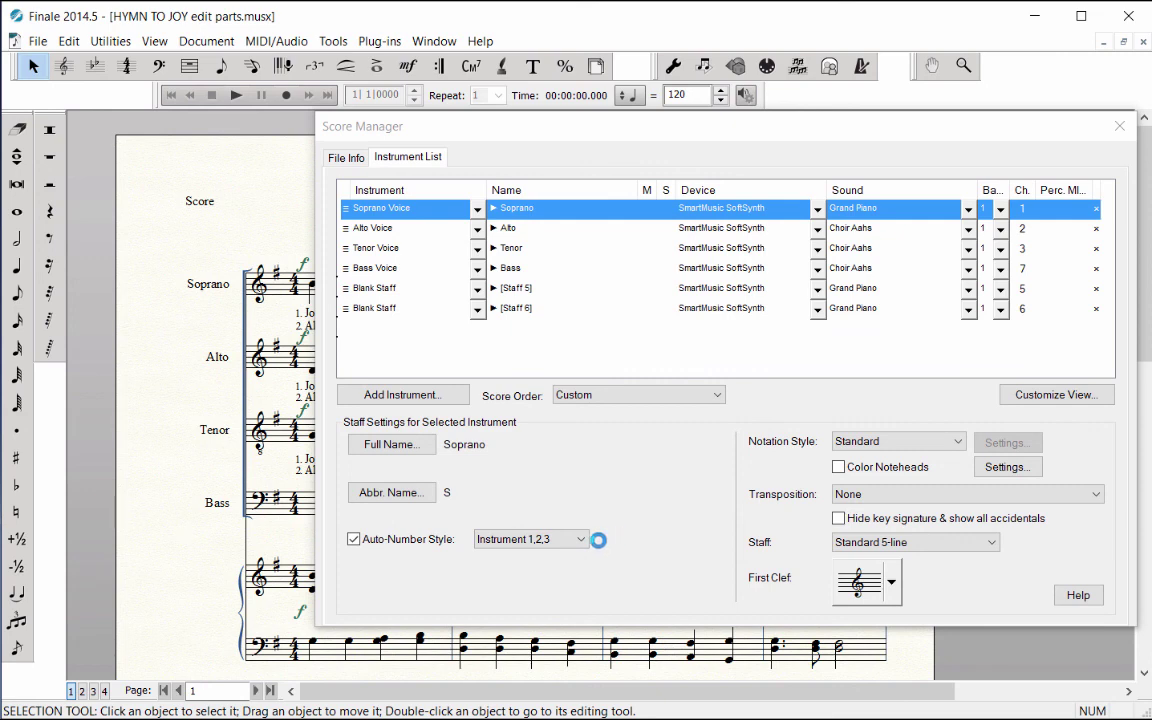
click(578, 539)
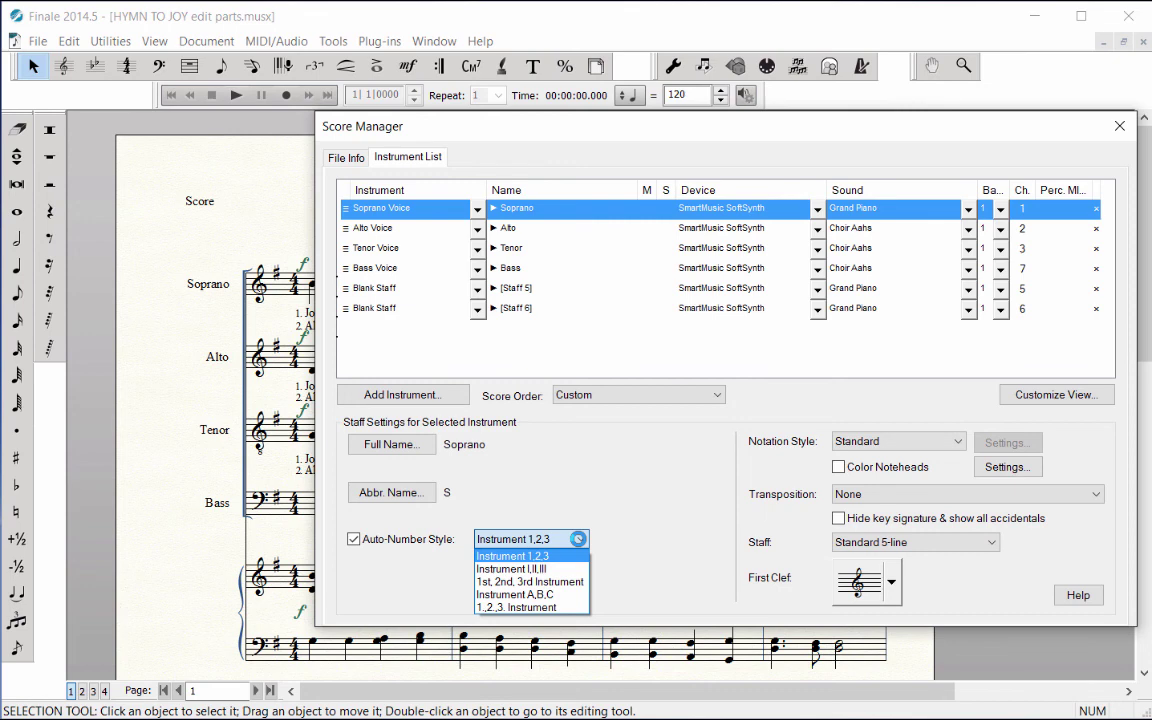
click(642, 543)
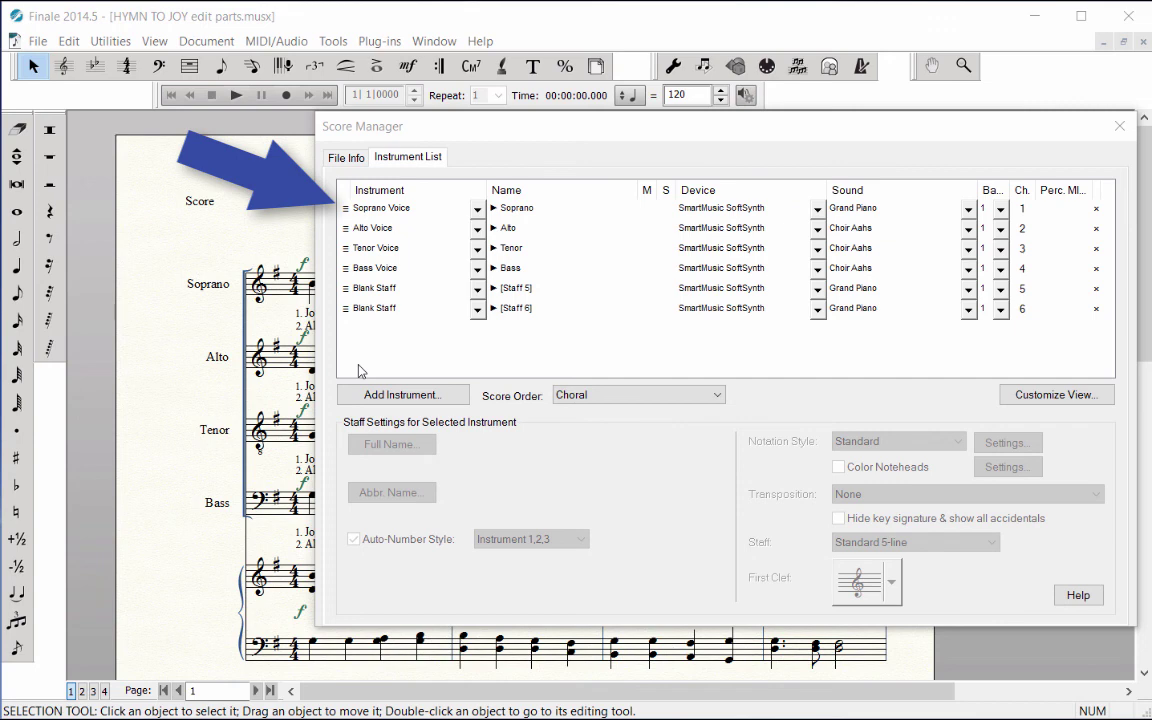
Change Soprano Voice to Orchestral > Woodwinds > Clarinet in Bb, then close Score Manager
click(347, 211)
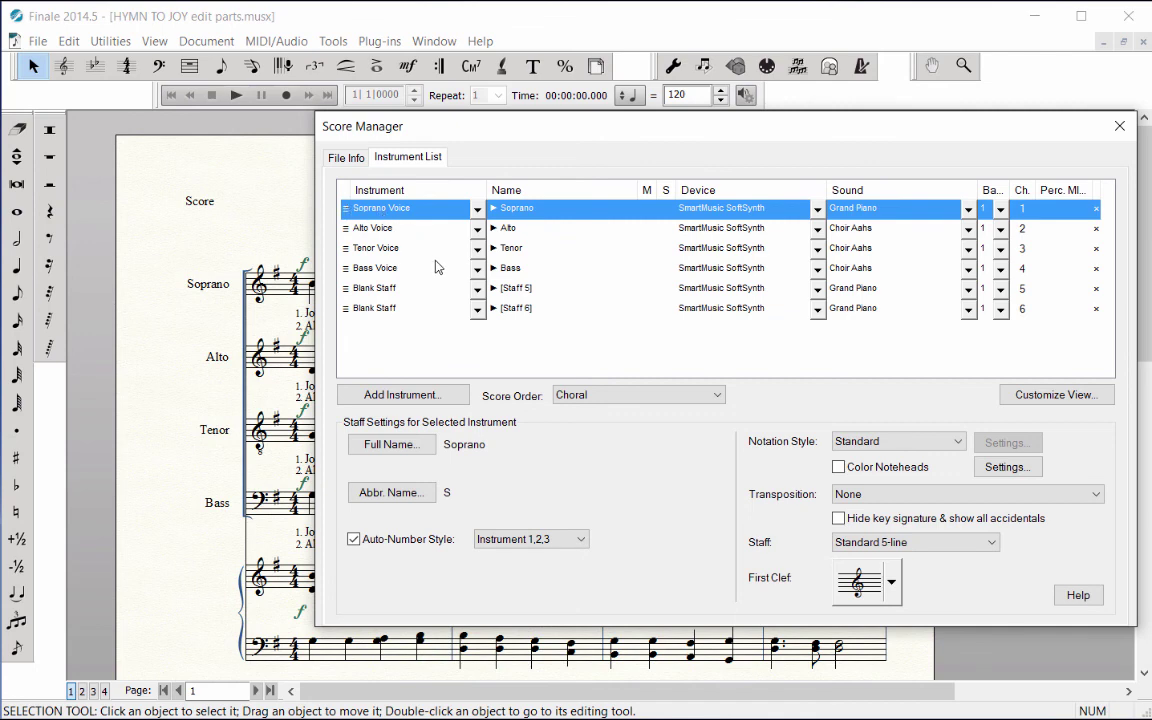
click(478, 210)
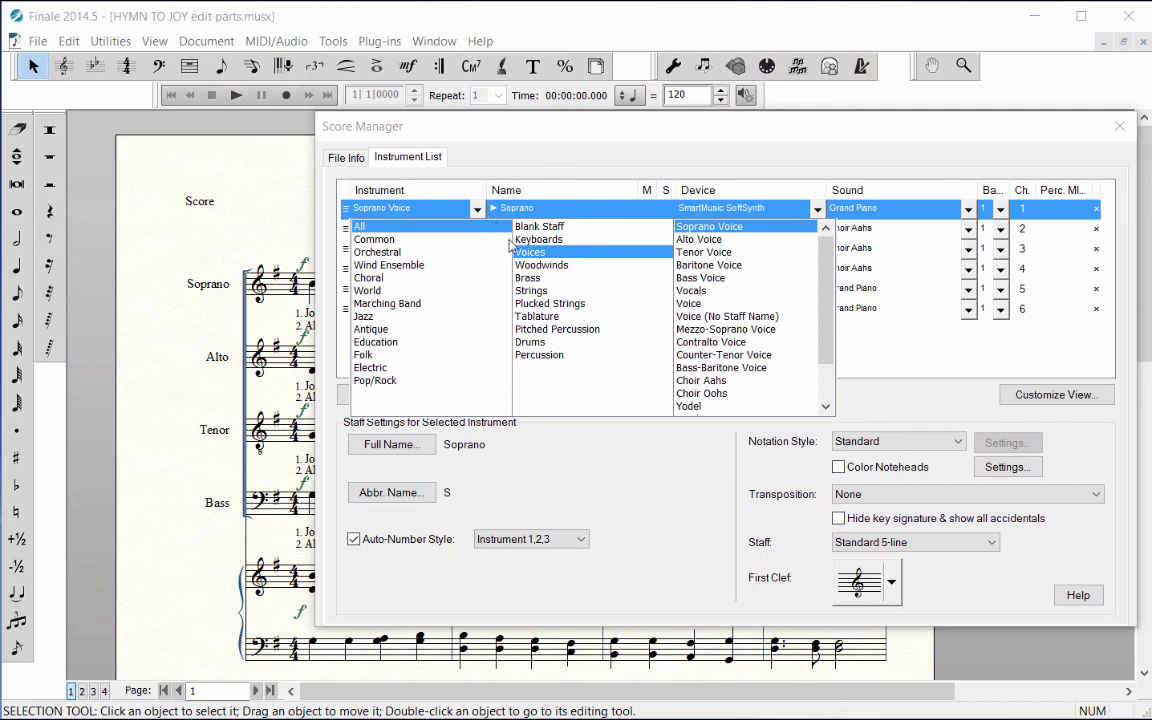
click(384, 253)
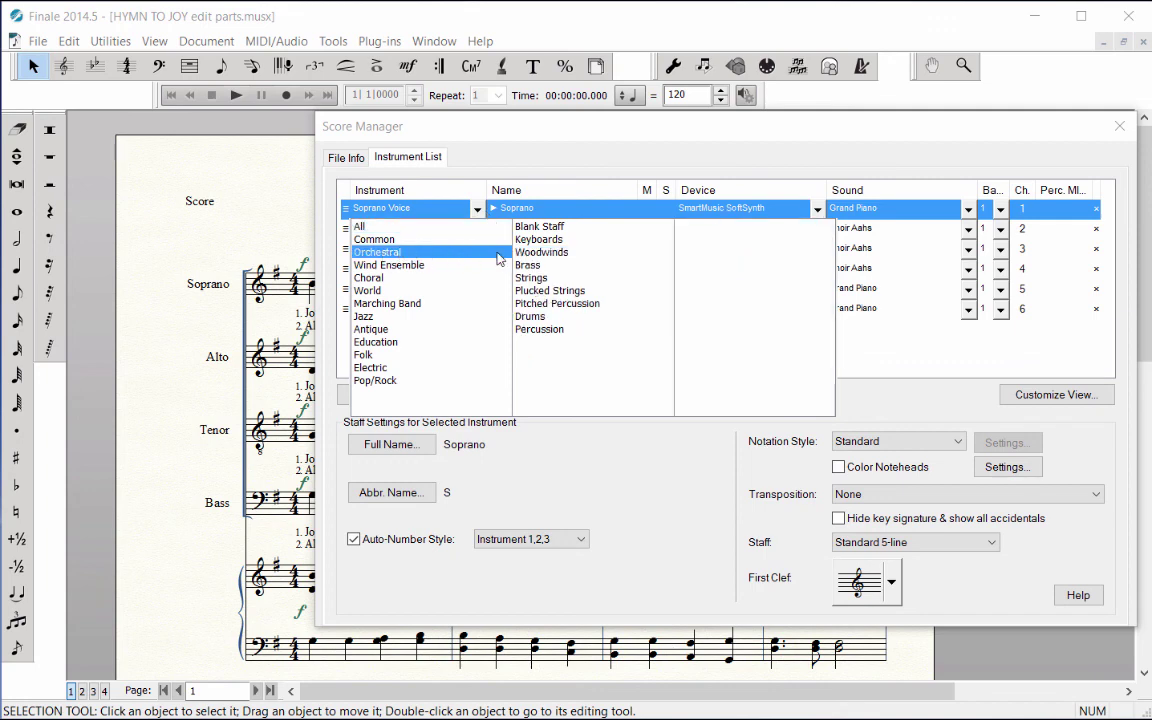
mouse_move(548, 259)
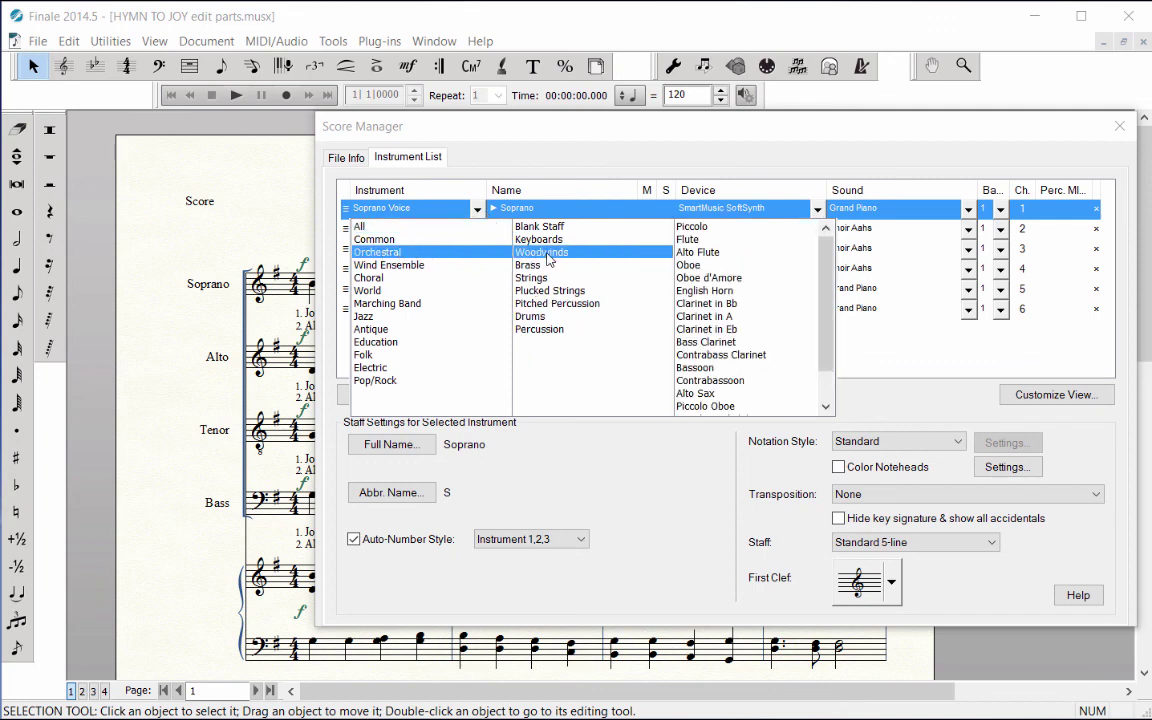
click(730, 304)
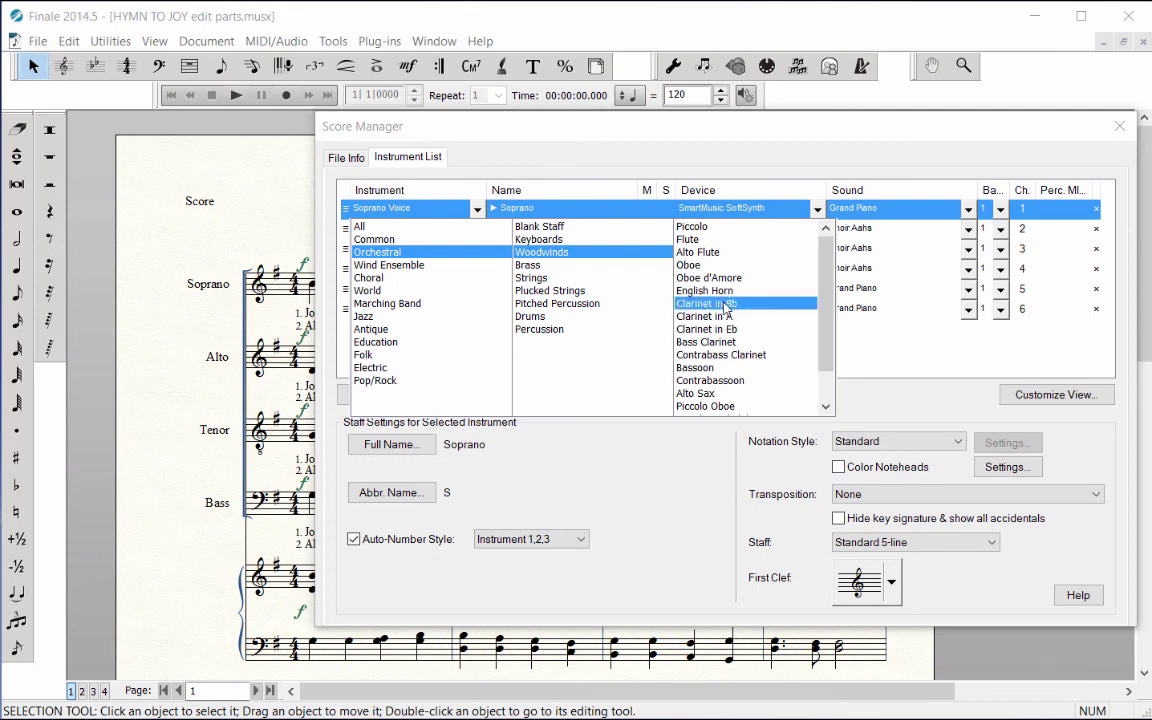
click(516, 354)
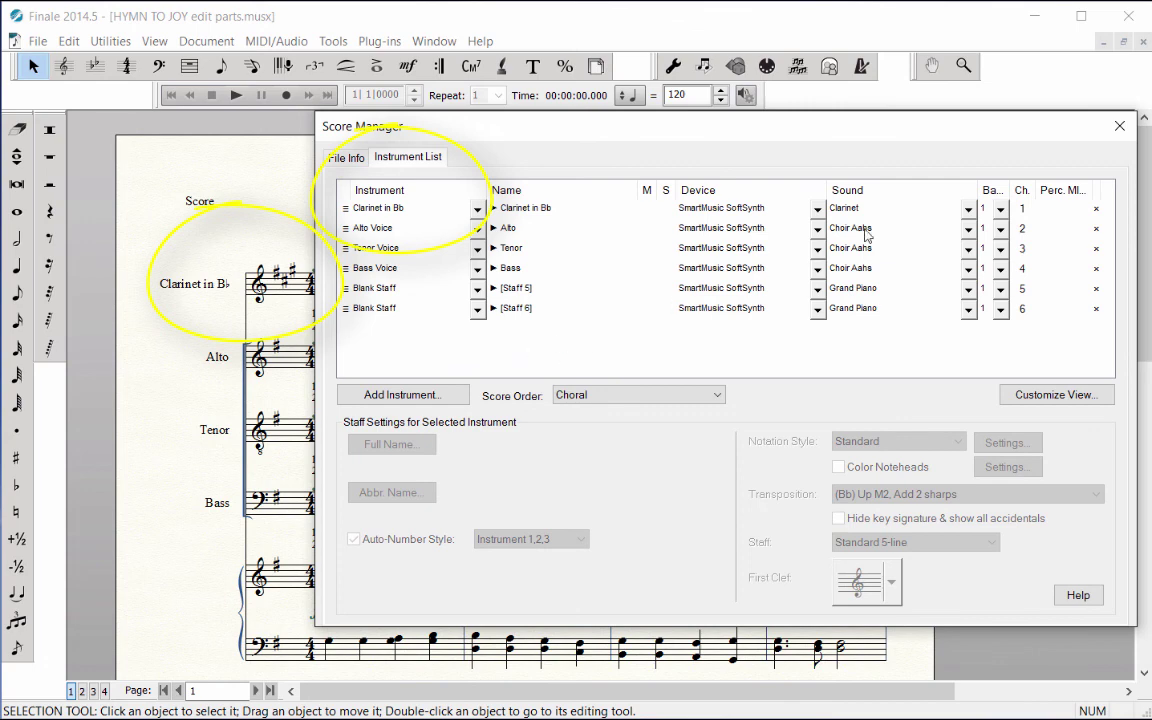
click(1121, 125)
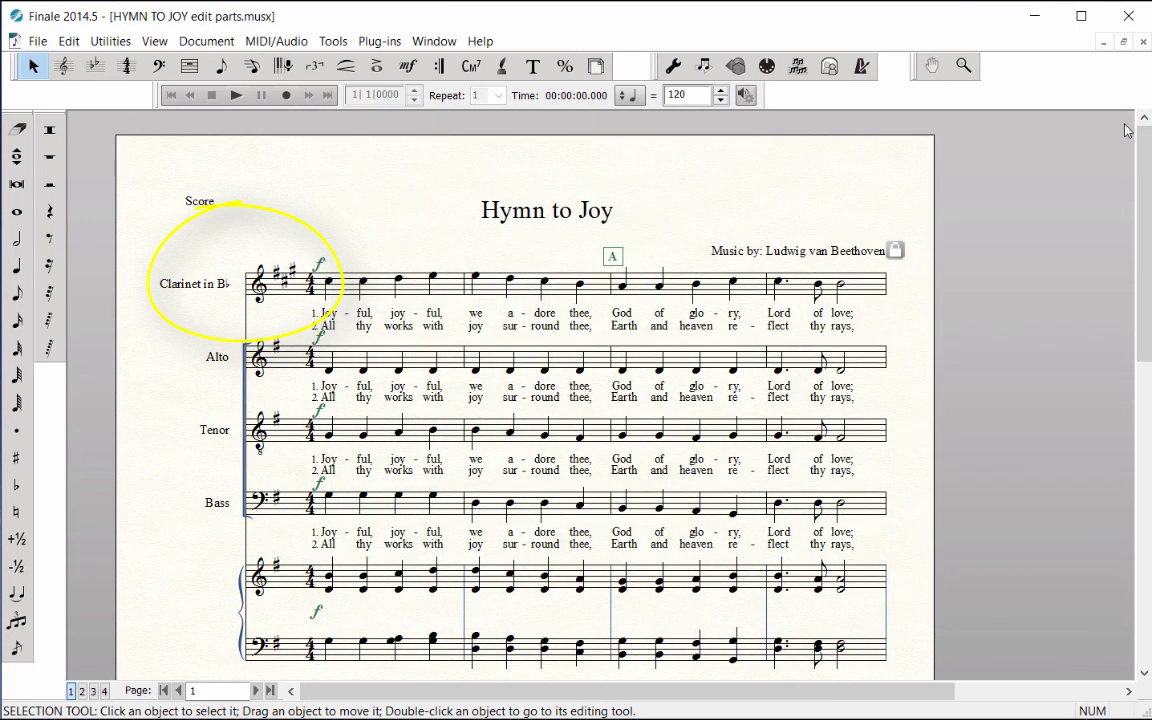
click(237, 95)
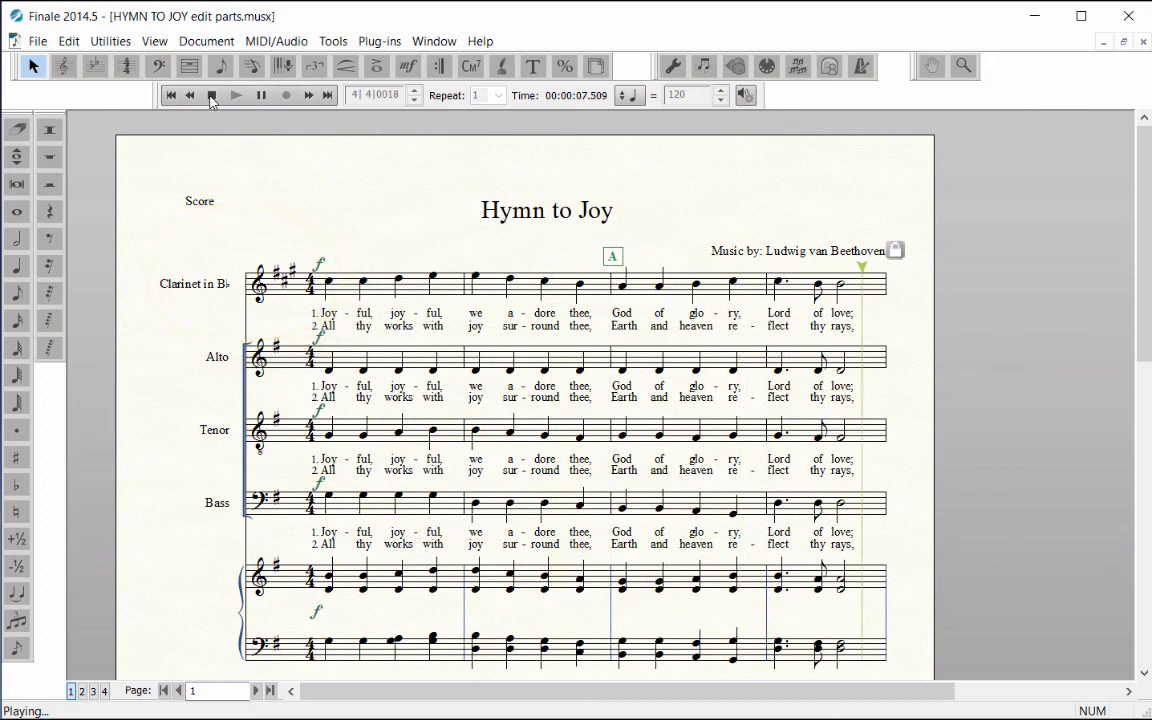
click(211, 96)
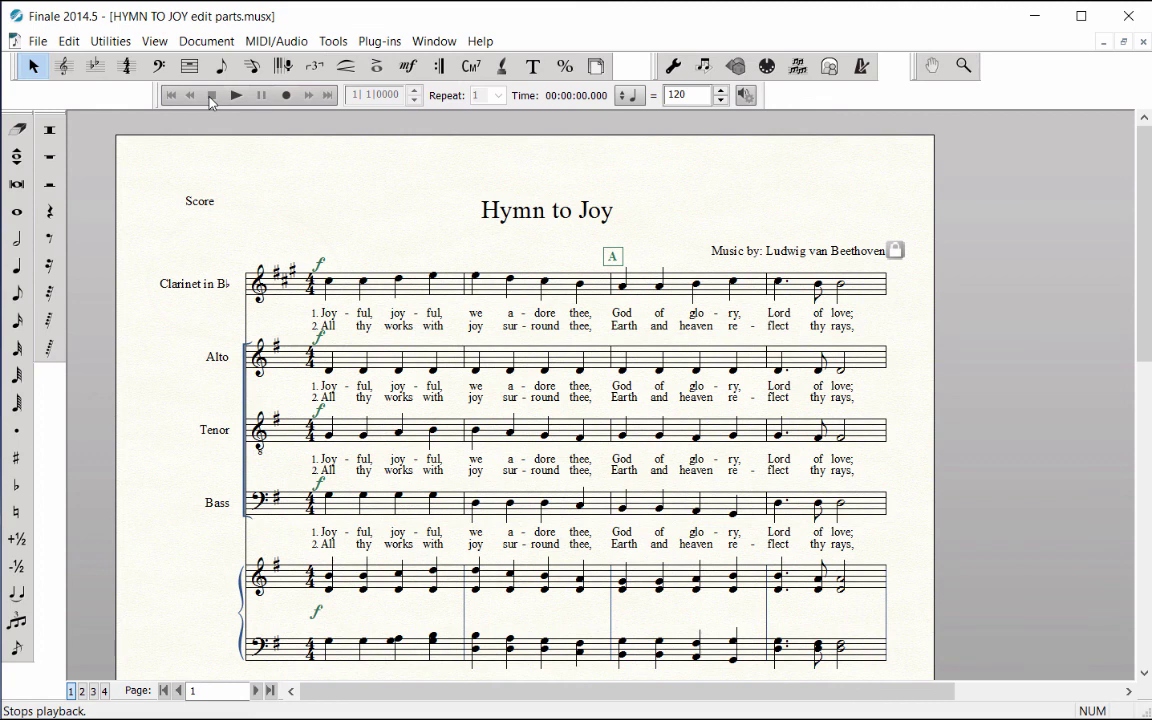